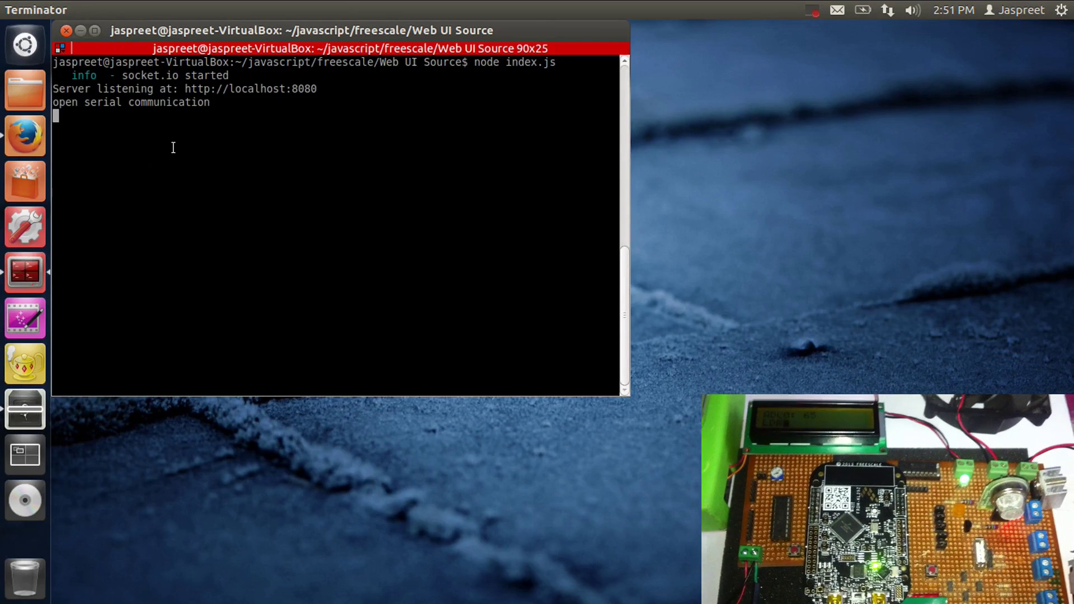
Step: Open the localhost:8080 address in Firefox and close the empty extra tab
right_click(250, 89)
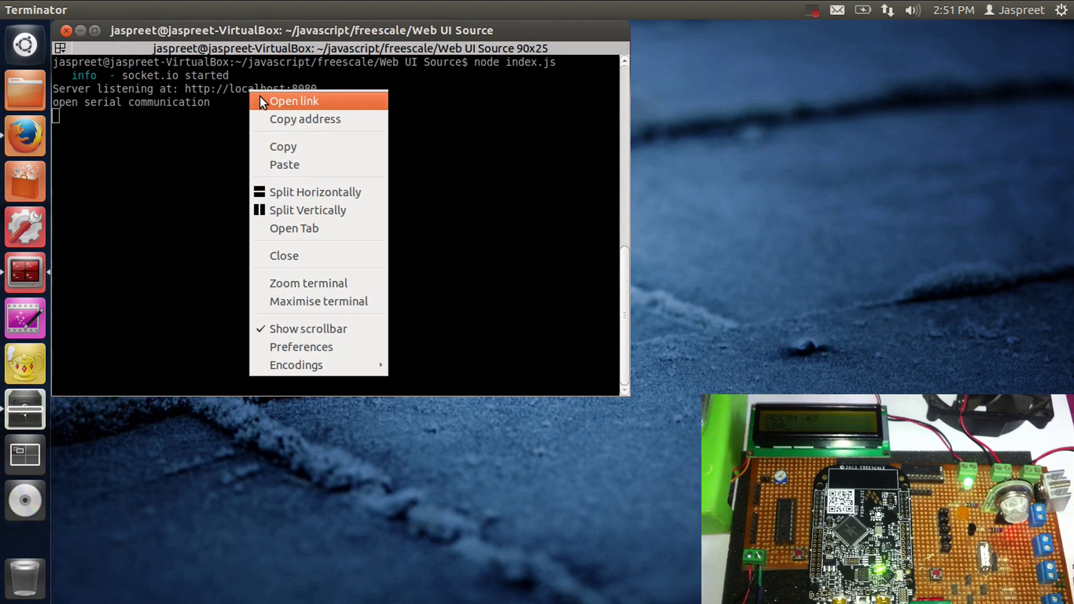
click(259, 100)
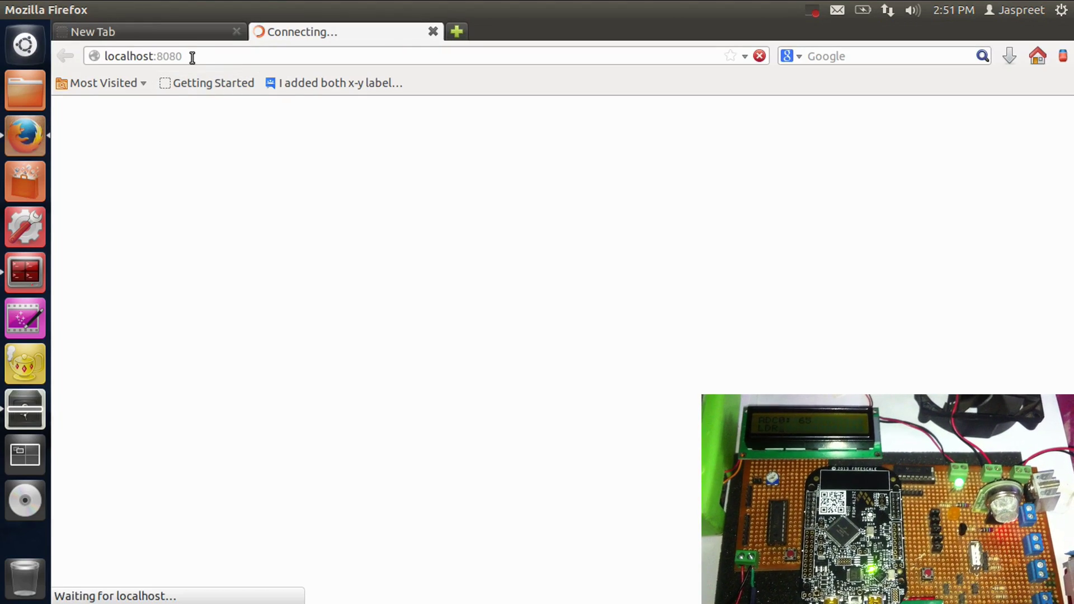
click(236, 31)
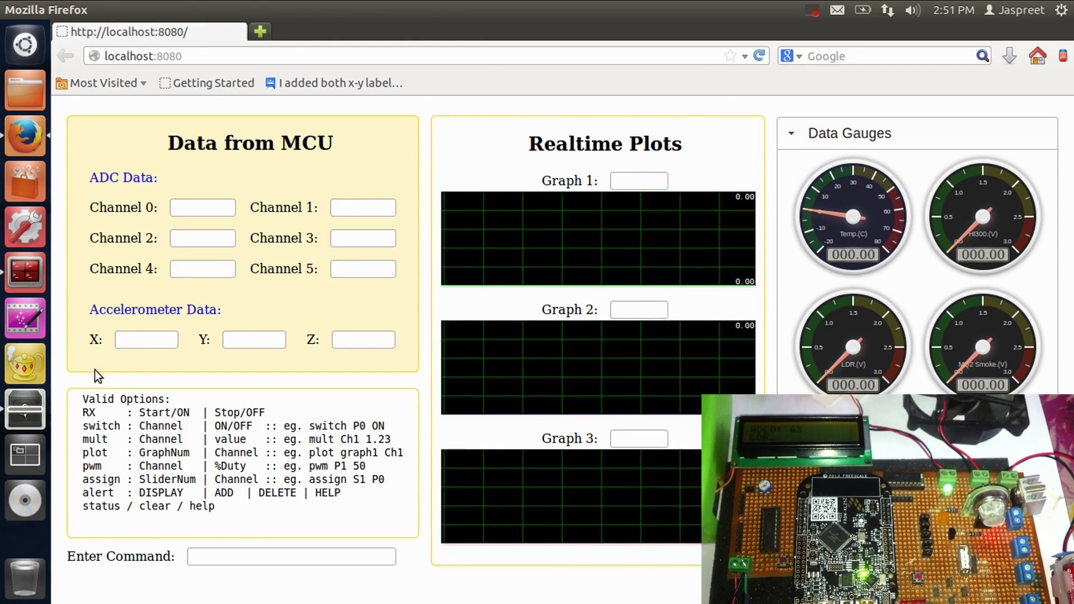
Step: Send the 'rx on' command so ADC channels 0–5 and the gauges show live readings
click(225, 558)
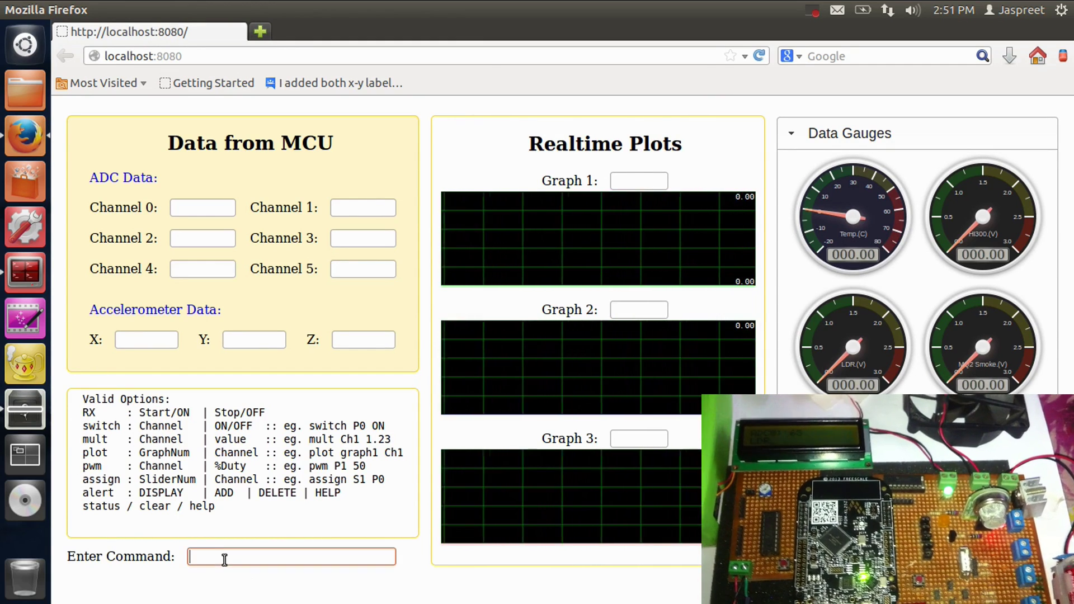
text(rx o)
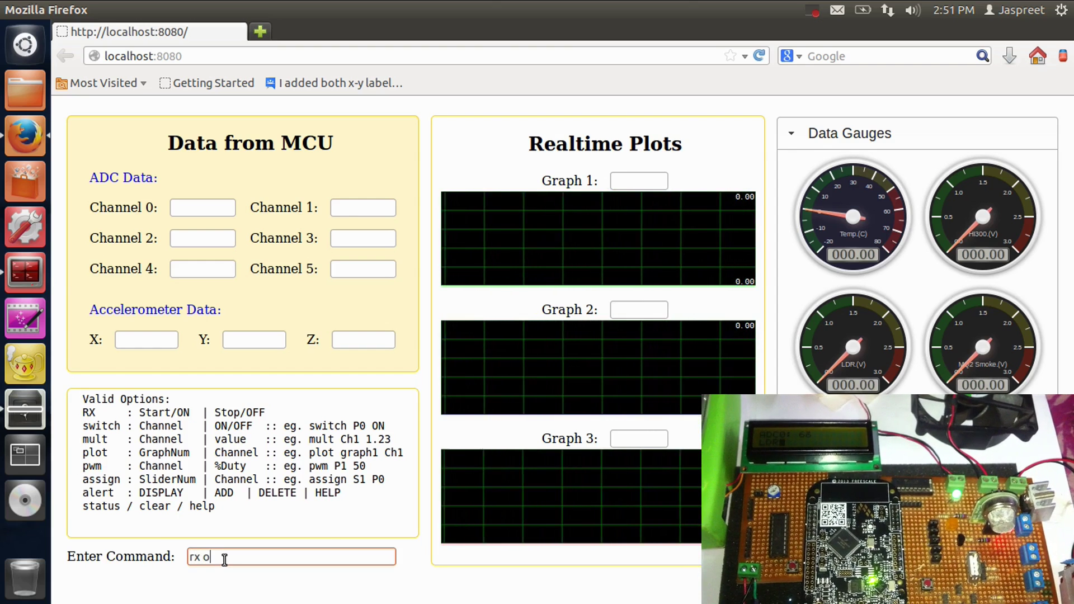
text(n)
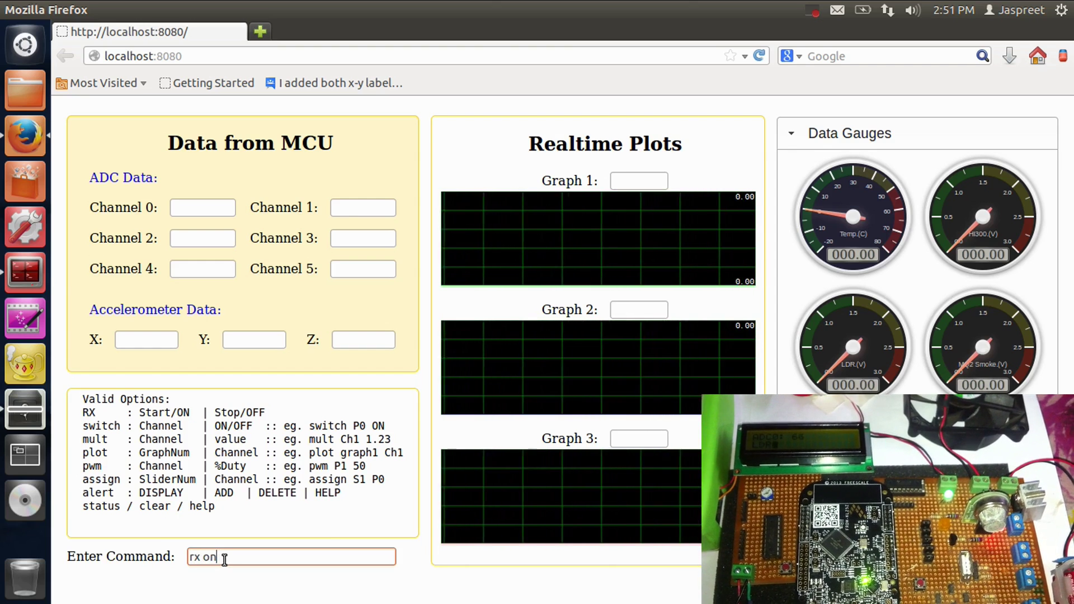
key(Return)
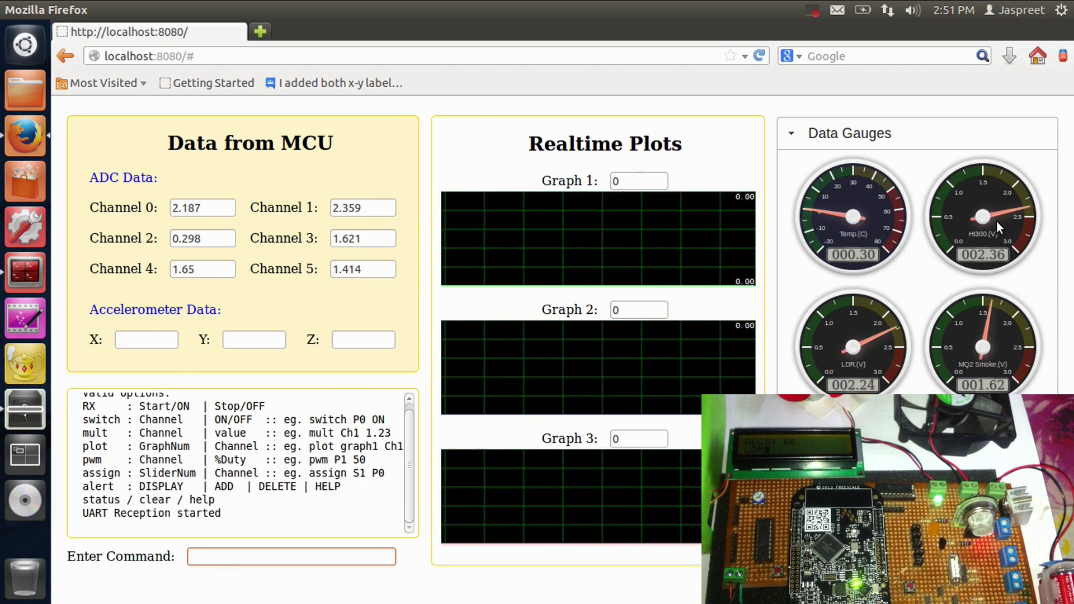
Step: Expand Data to MCU and toggle switch outputs 0, 1 and 2 on and back off
click(855, 133)
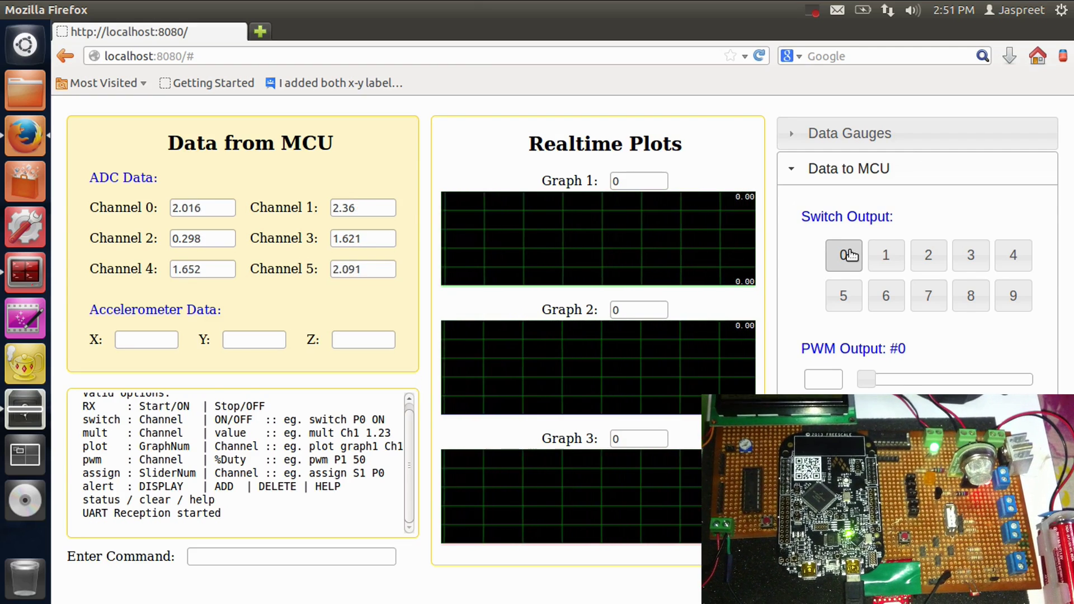
click(846, 255)
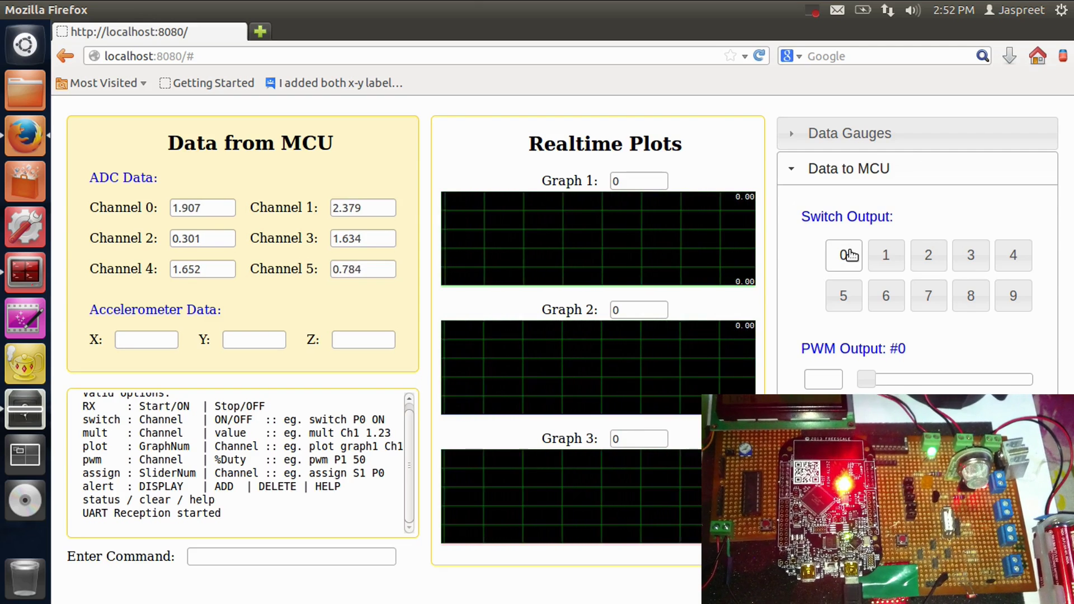
click(845, 255)
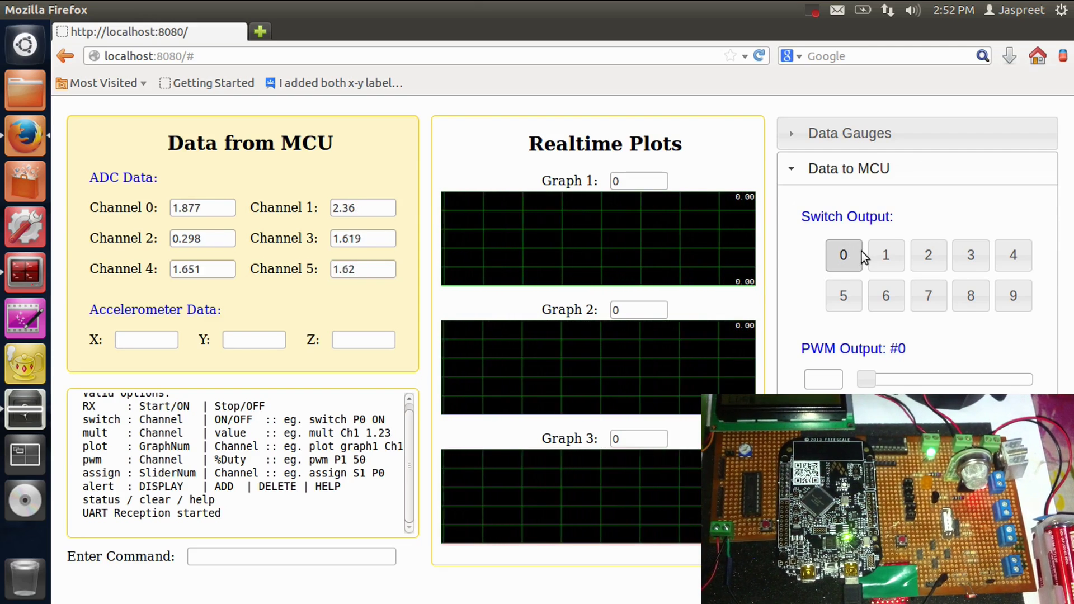
click(885, 258)
click(885, 258)
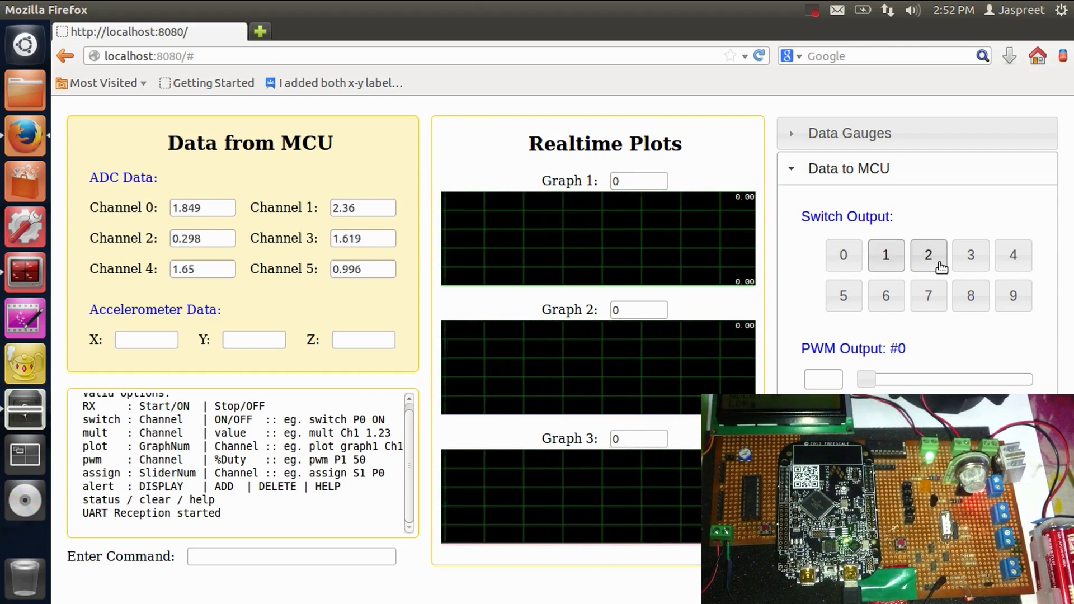
click(929, 259)
click(928, 258)
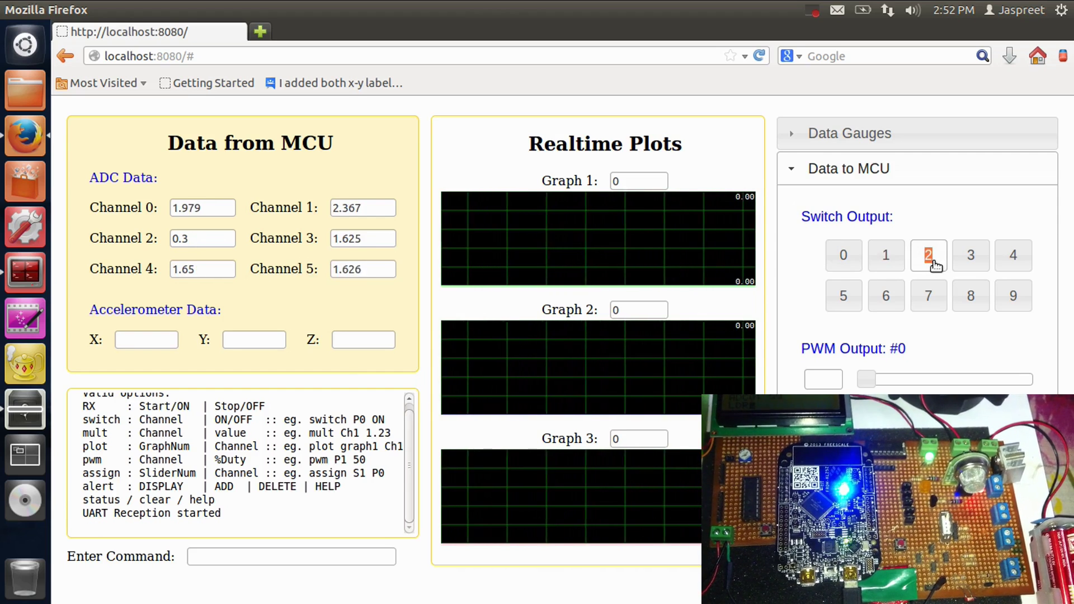
Step: Toggle switch outputs 3 and 5 on and back off
click(980, 266)
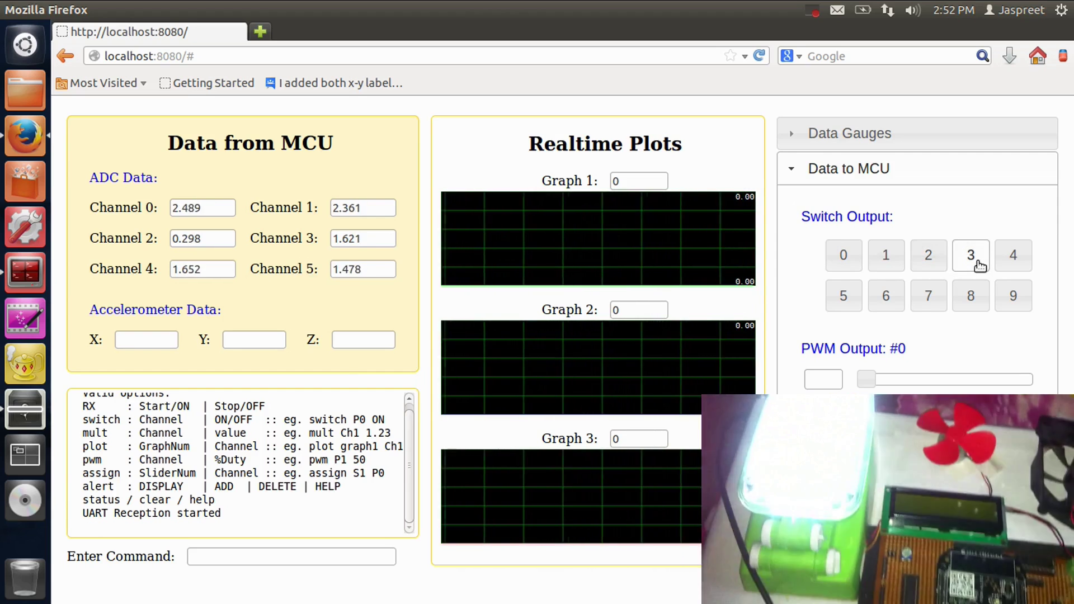
click(980, 265)
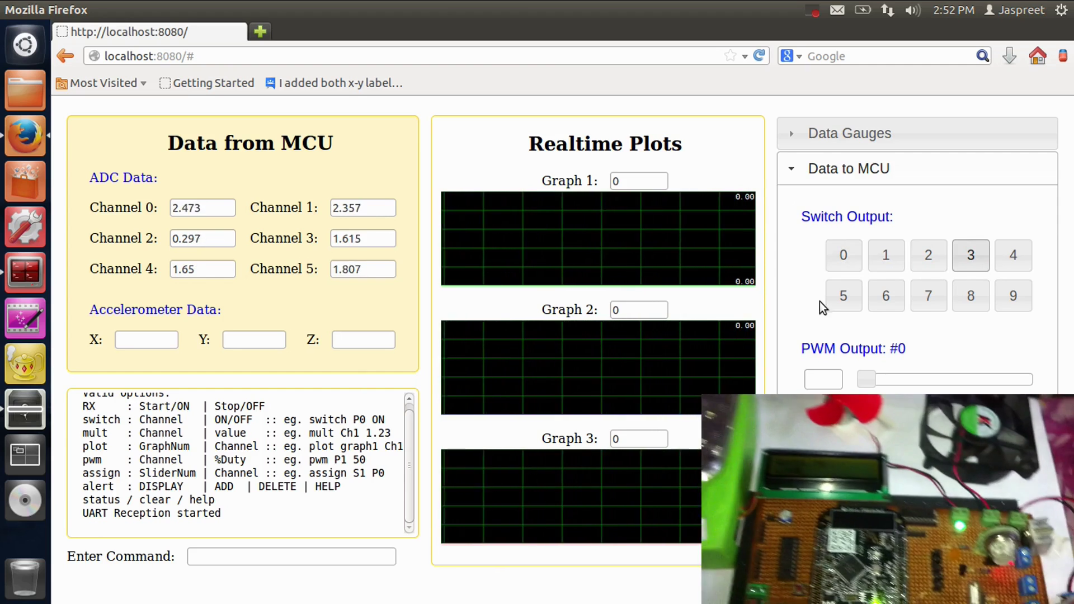
click(846, 306)
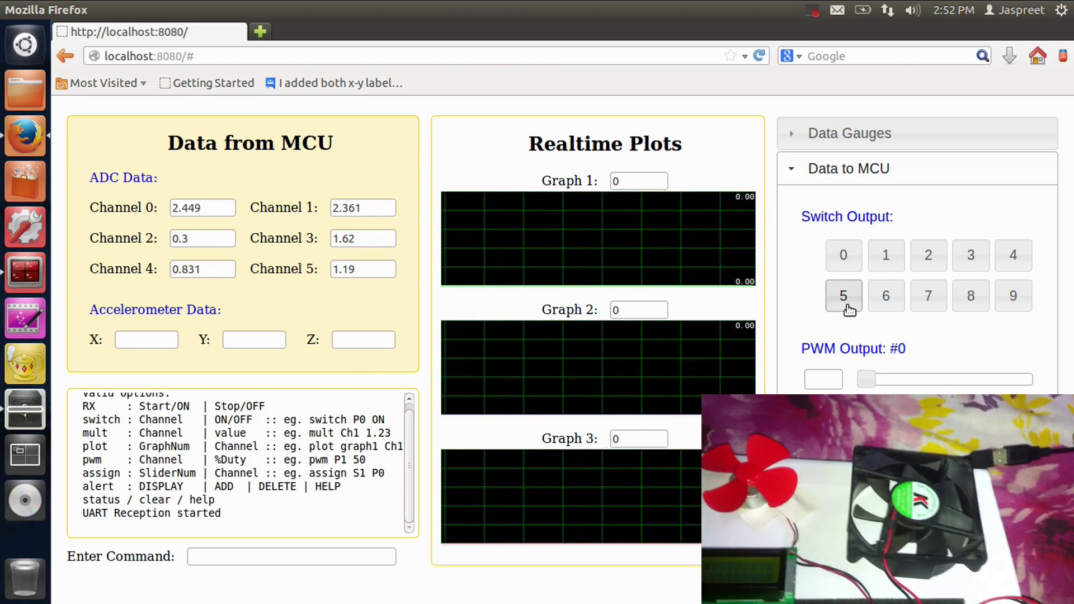
click(846, 307)
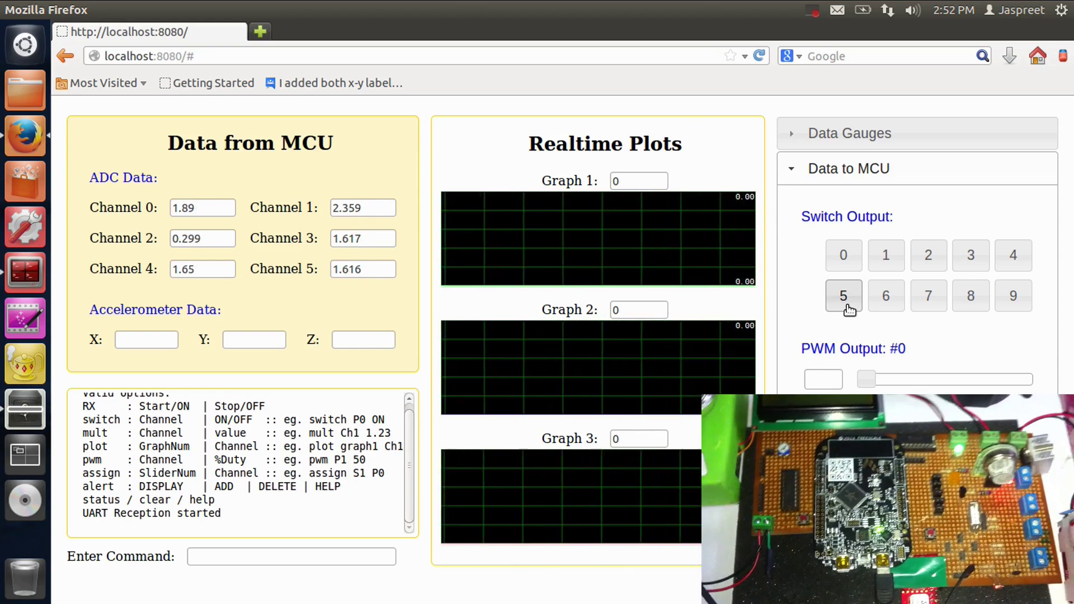
click(246, 555)
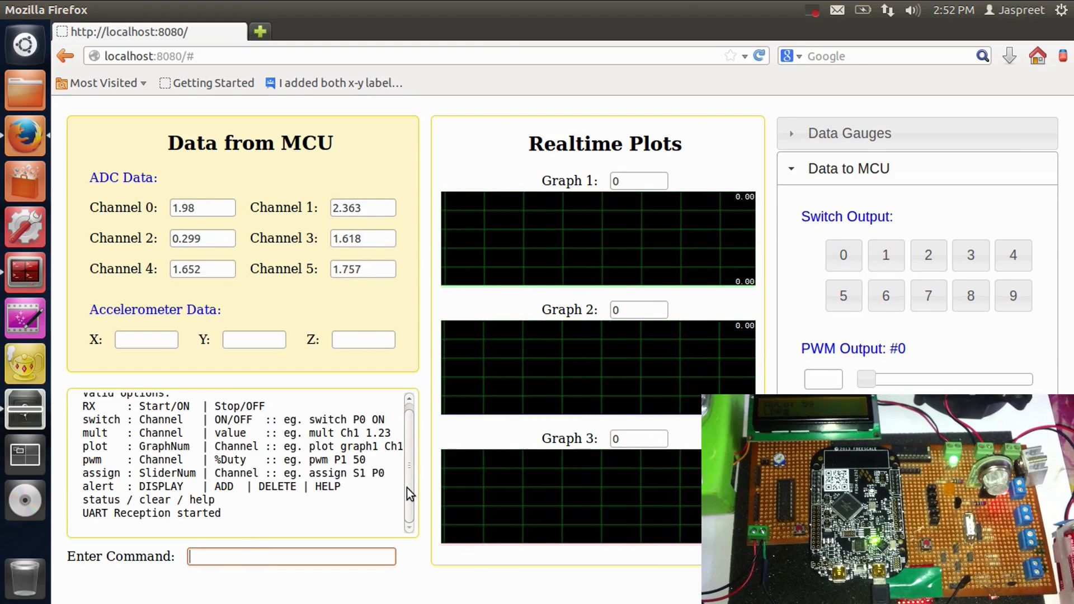
Step: Switch output P0 on and then off with 'switch P0' commands
click(238, 554)
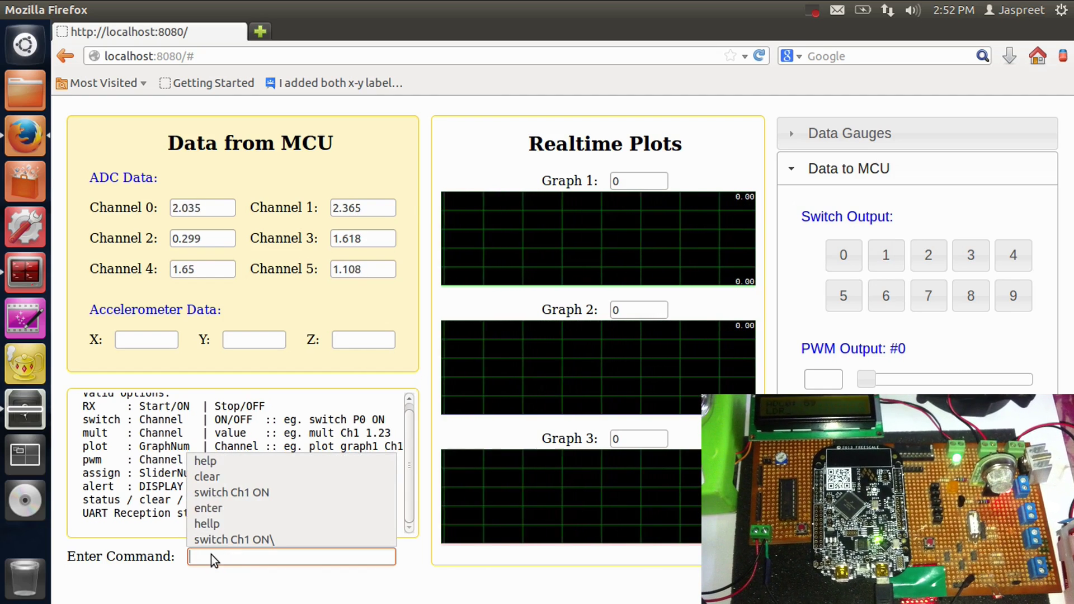
text(swit)
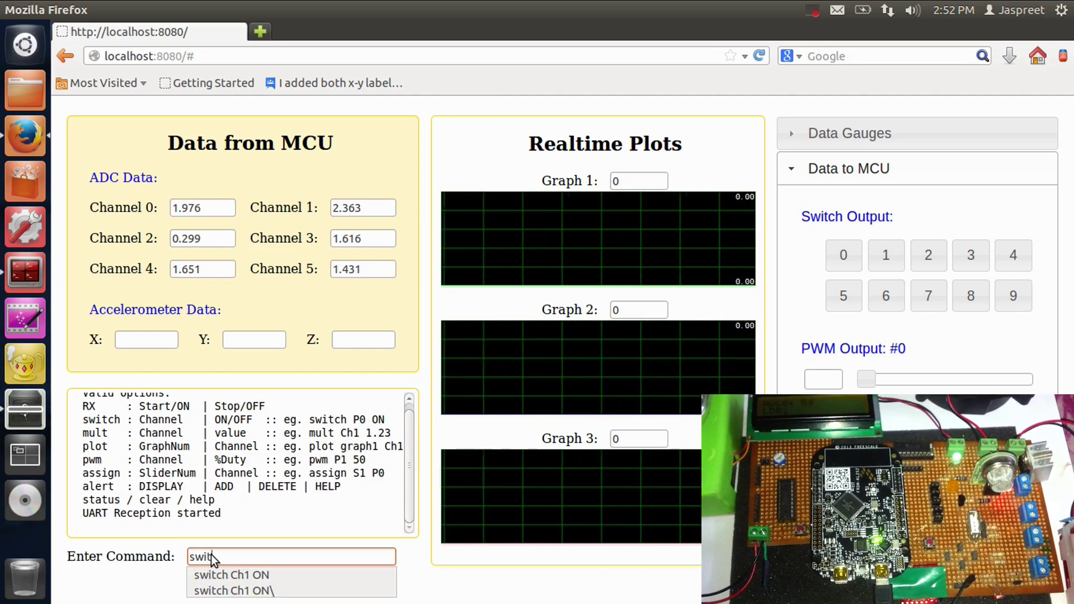
text(ch)
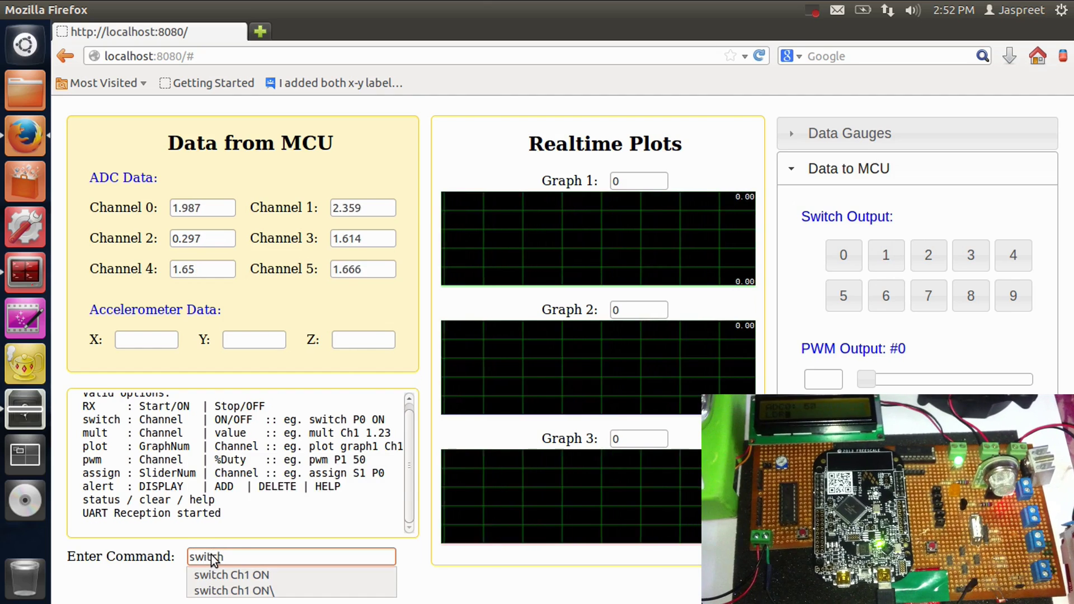
text( P0 on)
key(Return)
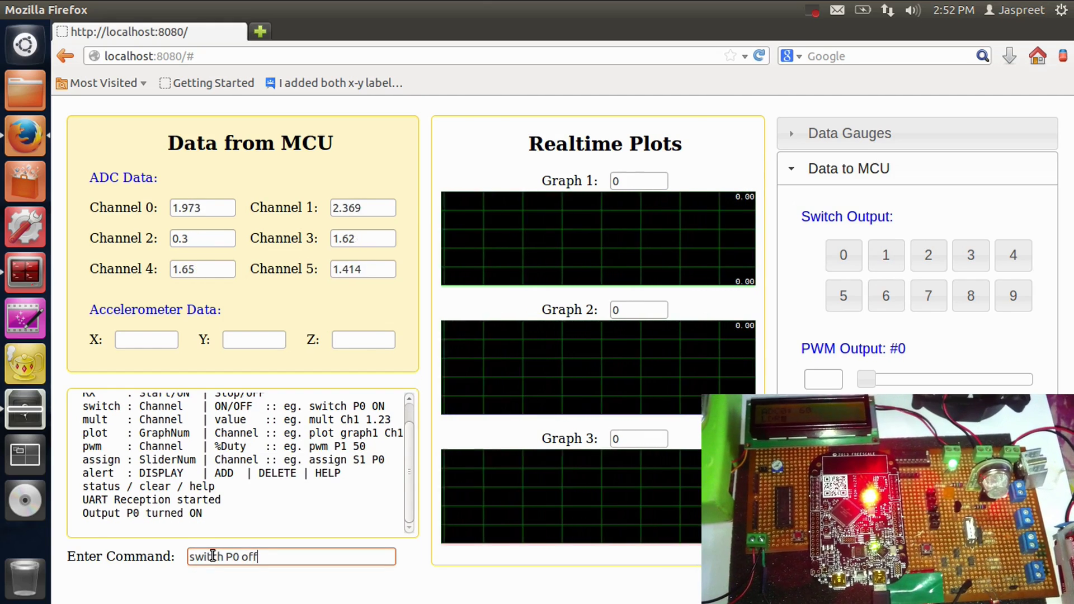
key(Return)
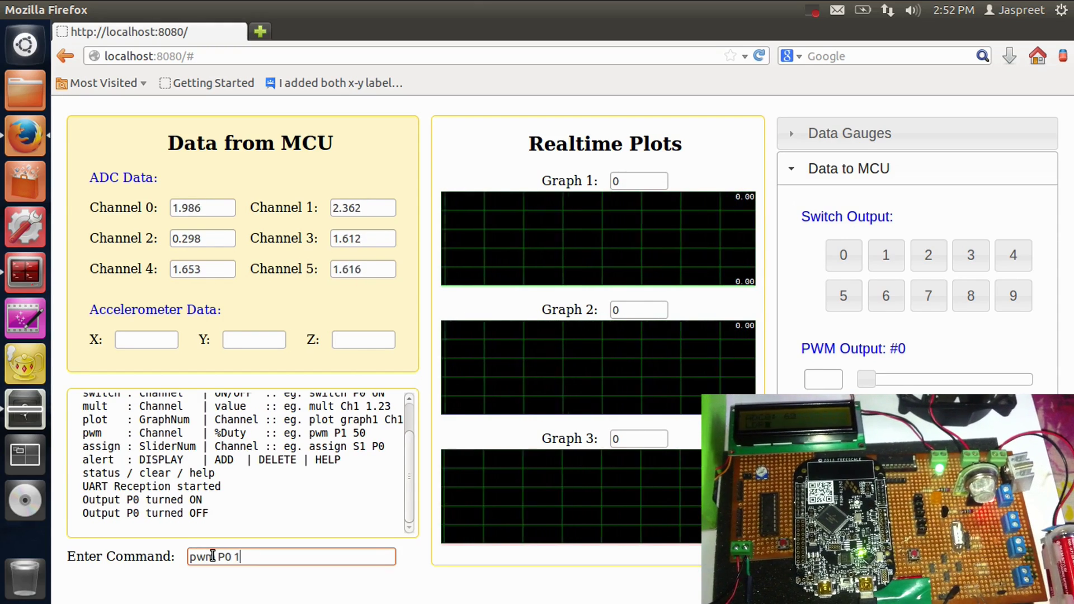
Step: Drive output P0 with PWM duty 10, 50, 100 and finally 0
text(0)
key(Return)
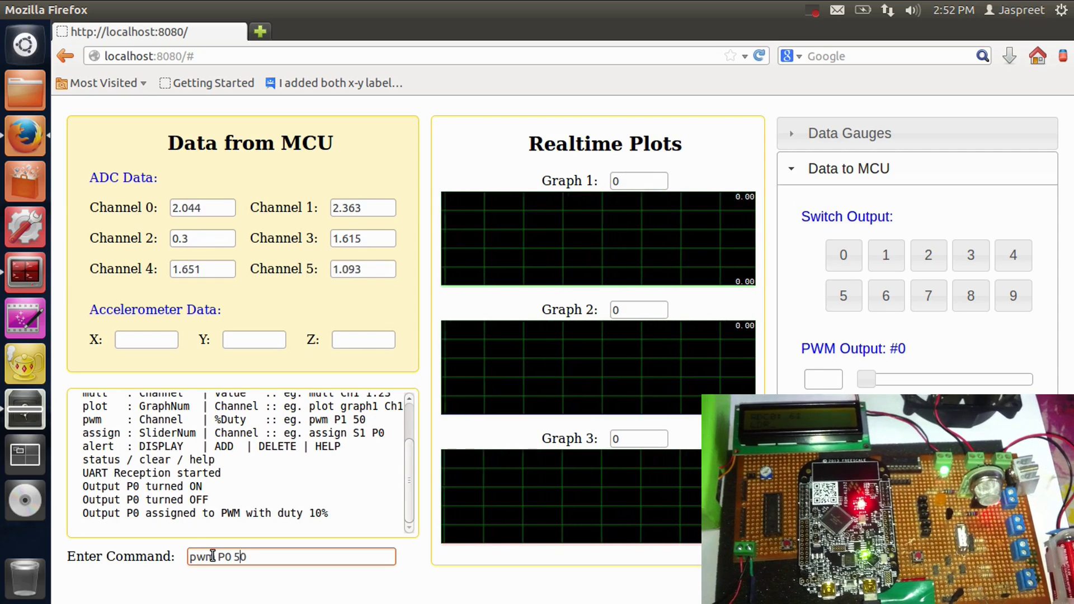
text(pwm P0 50)
key(Return)
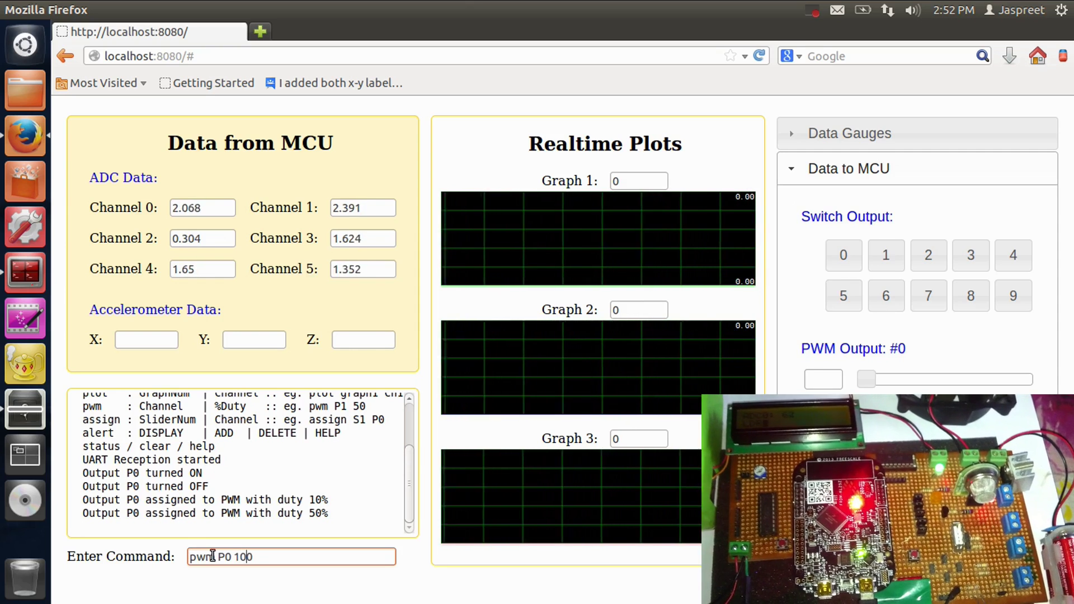
text(pwm P0 100)
key(Return)
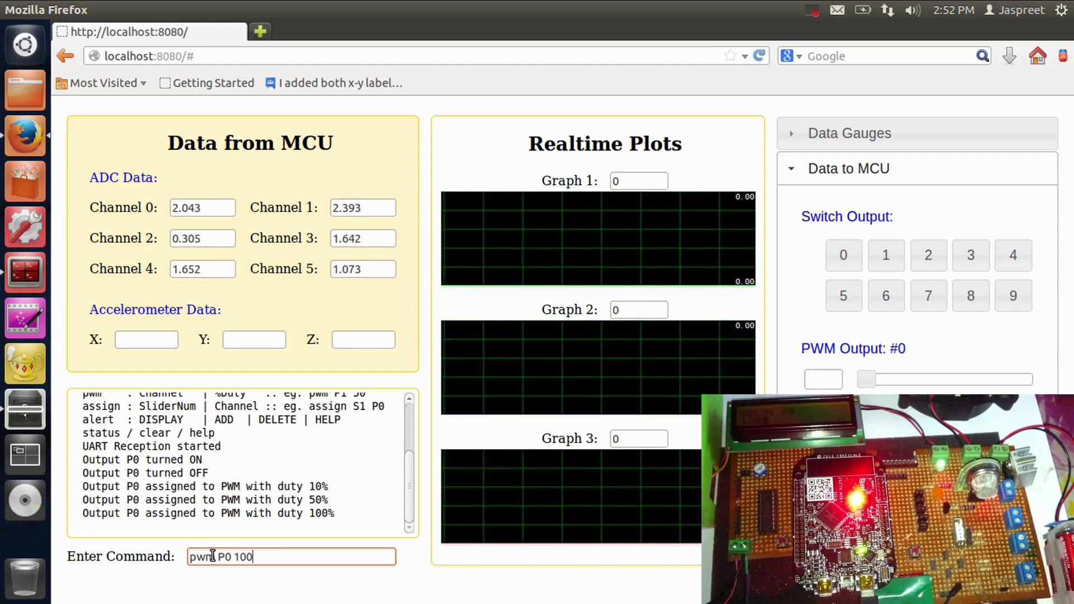
text(pwm P0 0)
key(Return)
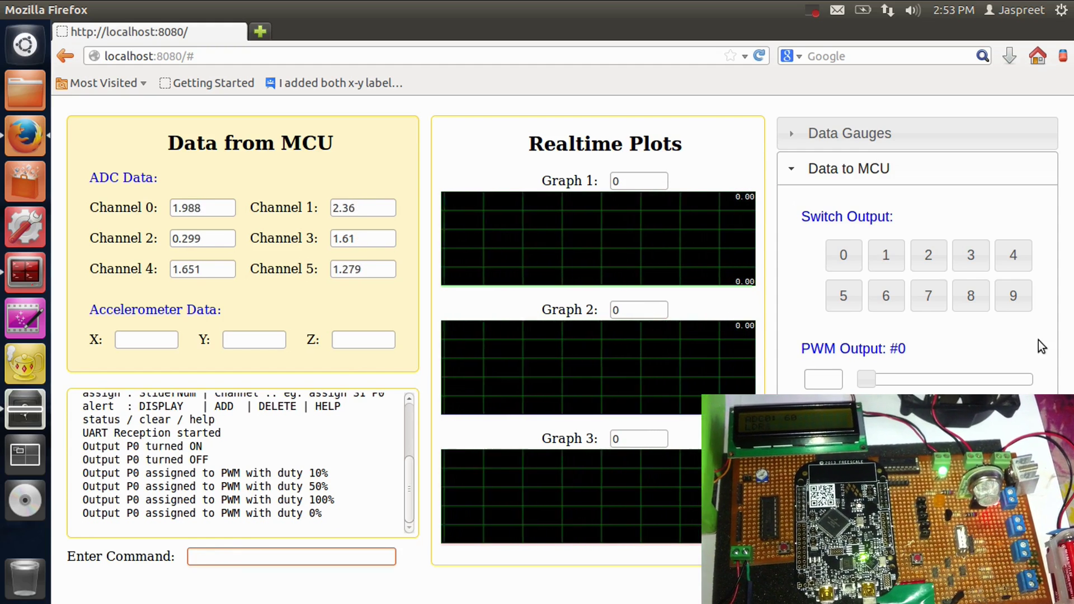
Step: Assign output P3 to slider #0 with 'assign S0 P3' and set PWM output #0 to 6
text(ass)
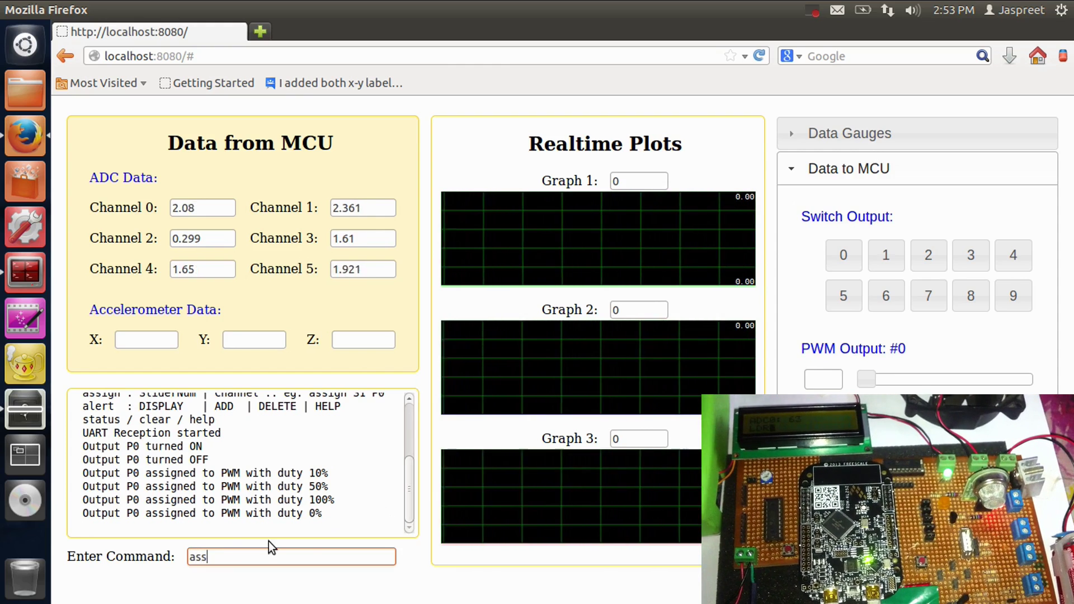
text(ign S)
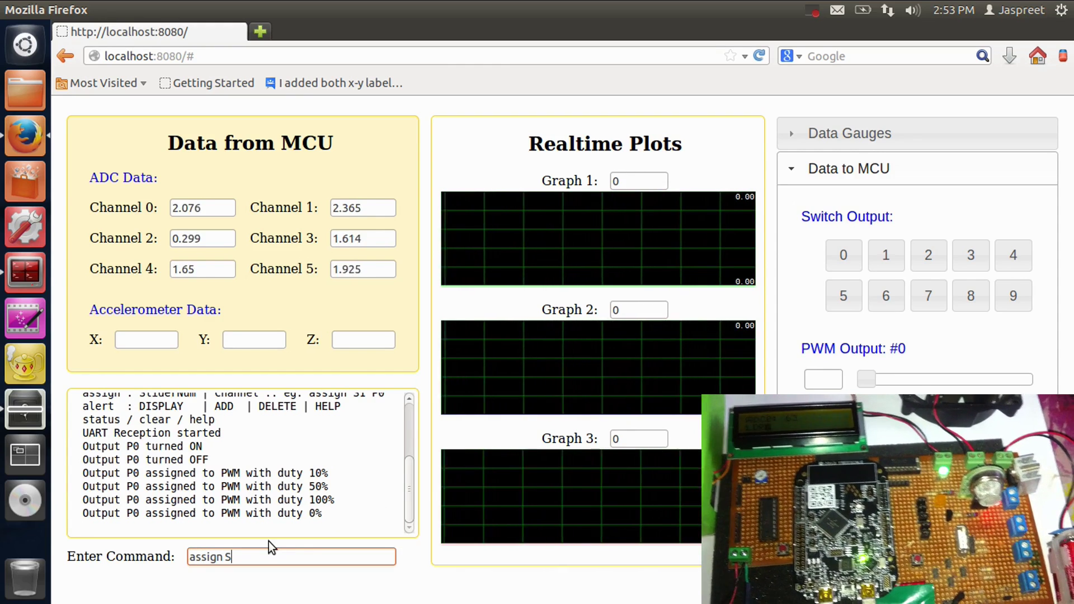
text(0 P3)
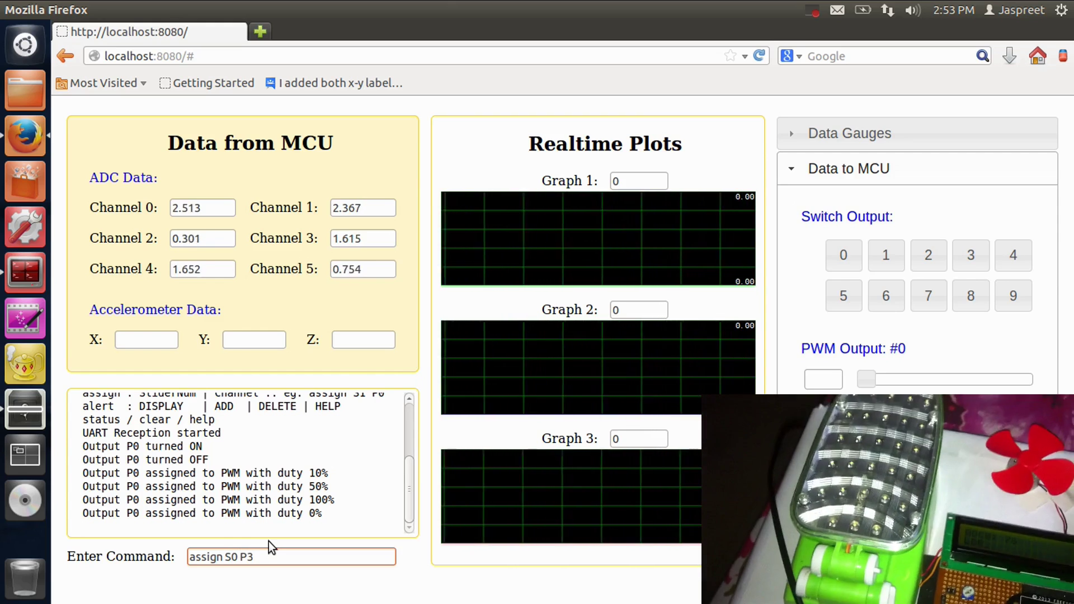
key(Return)
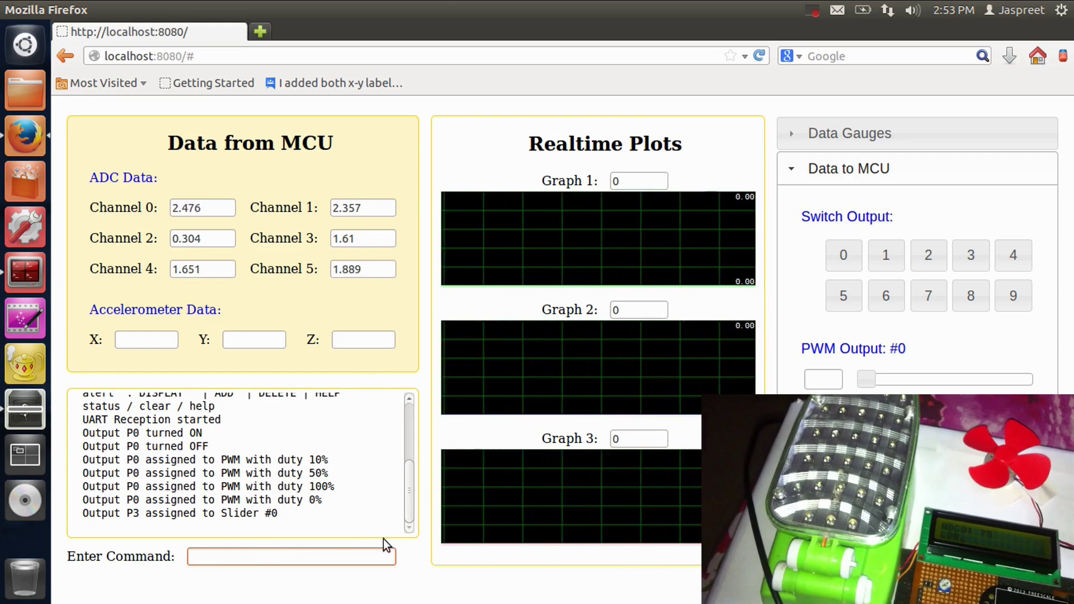
drag(891, 377, 913, 383)
click(1030, 383)
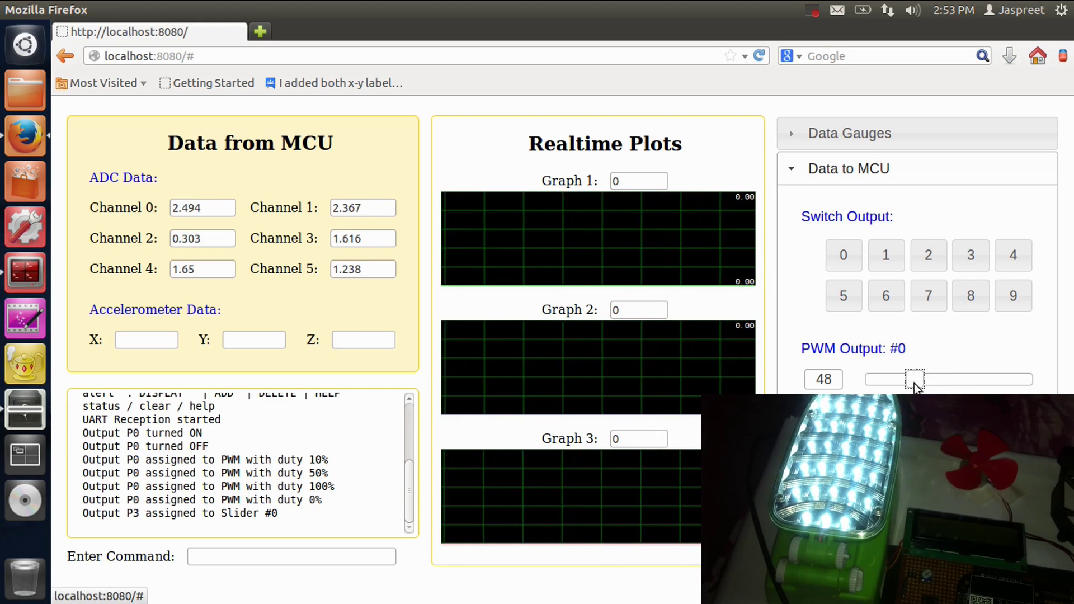
click(873, 383)
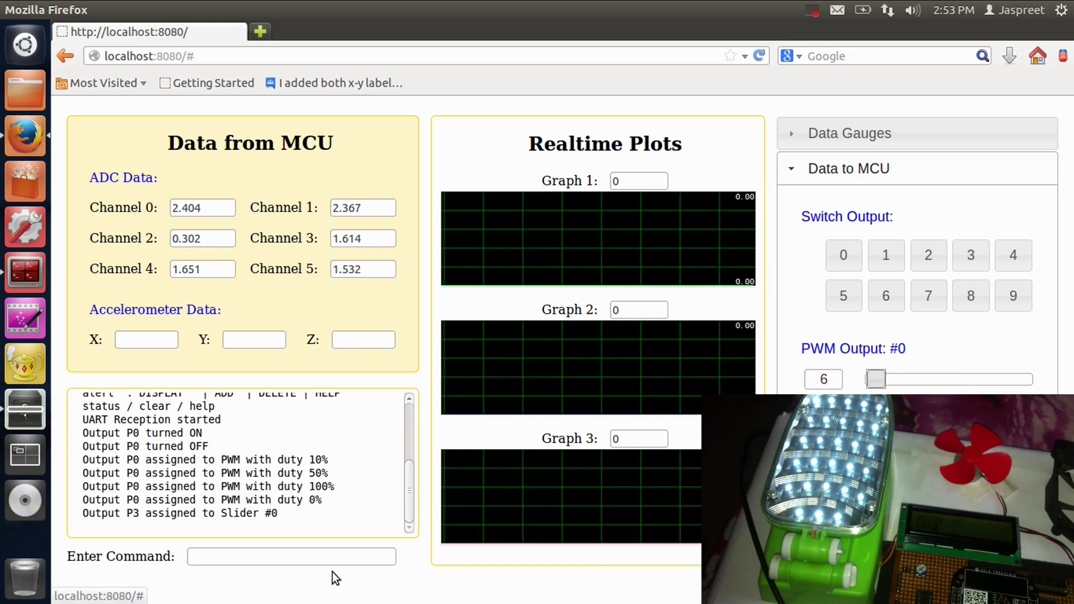
Step: Toggle switch output 3 on the dashboard
click(305, 557)
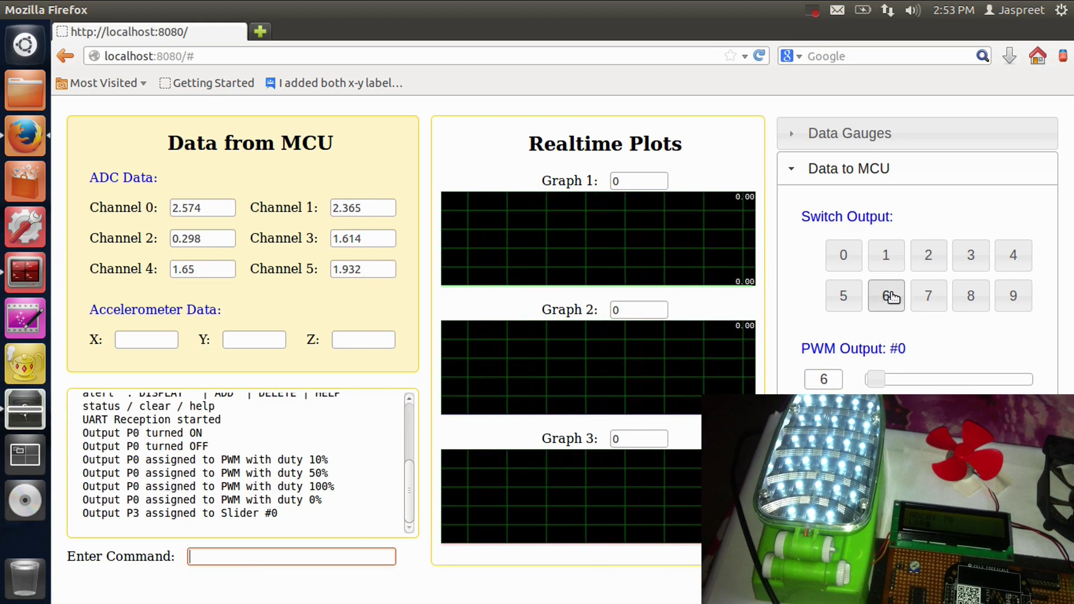
click(968, 258)
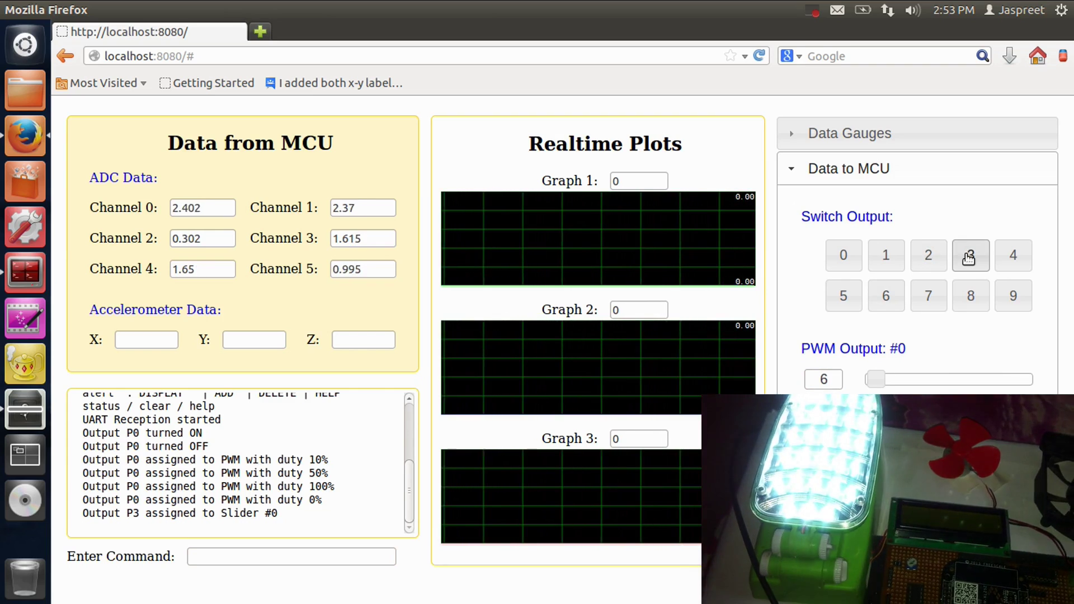
click(241, 561)
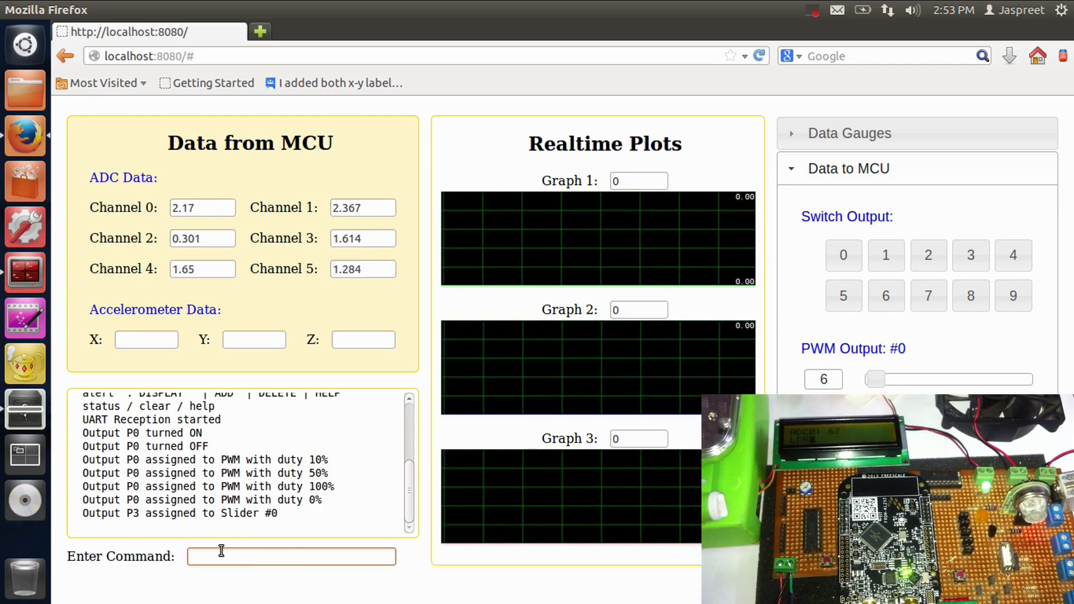
Step: Use plot commands to trace Ch0 on Graph 1 and Ch5 on Graph 2, after trying Ch1
text(plot graph1 Ch0)
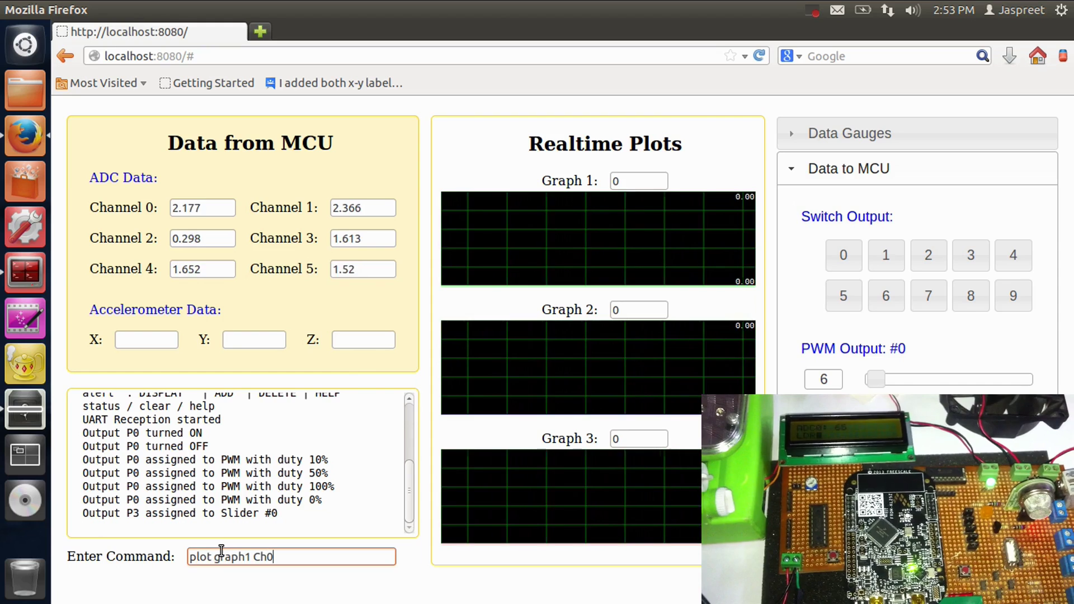
key(Return)
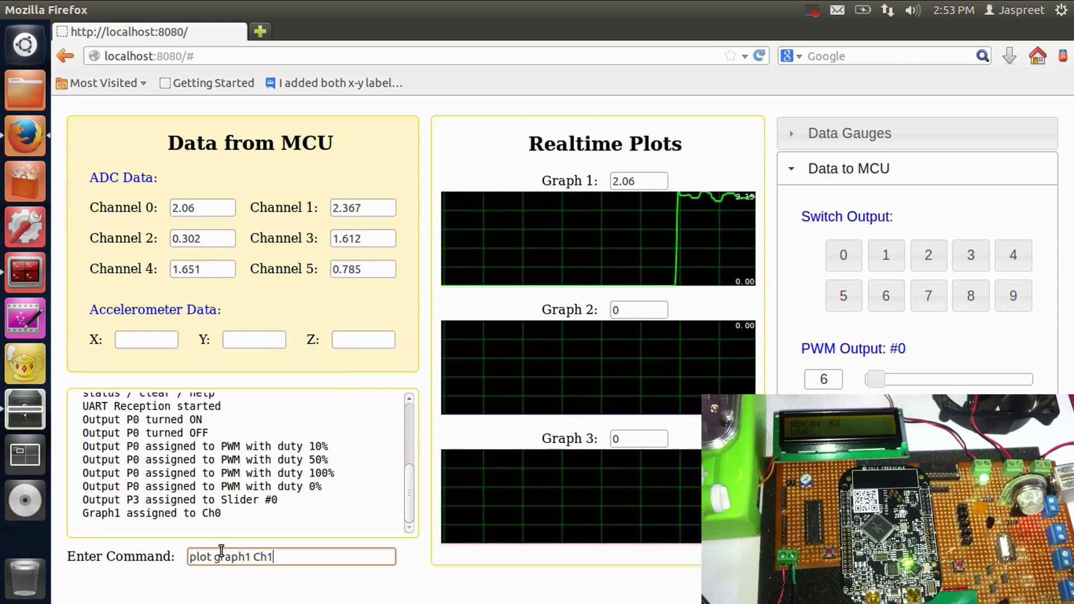
key(Return)
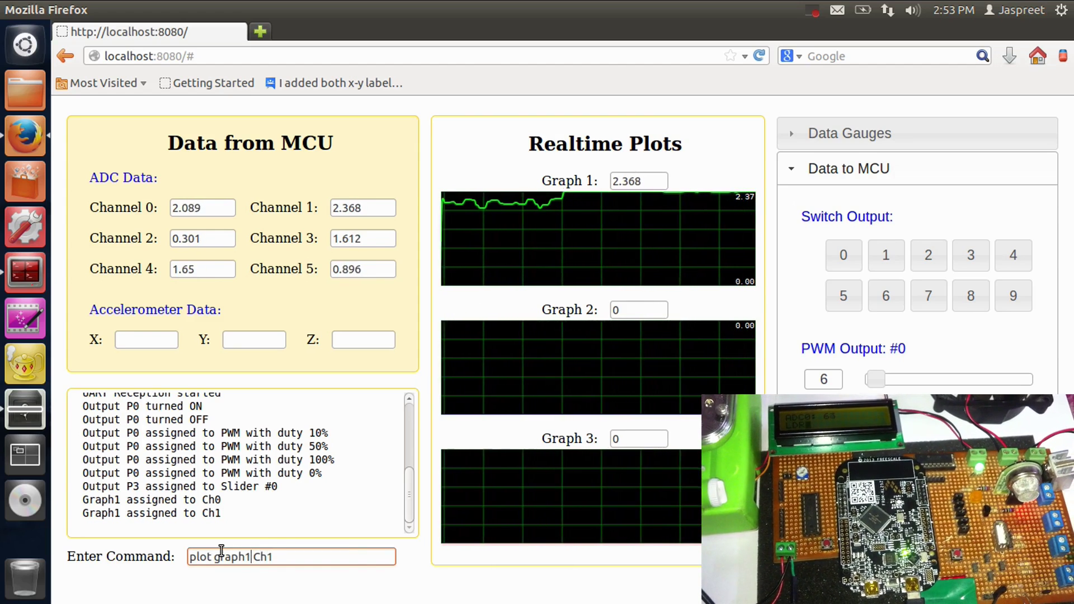
key(Return)
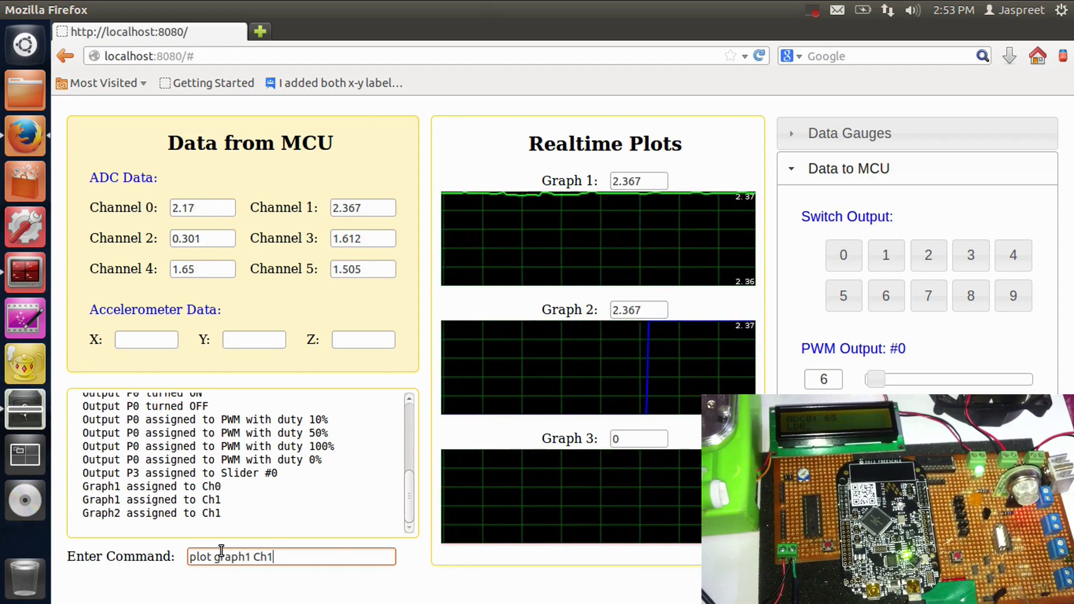
text(plot graph1 Ch0)
key(Return)
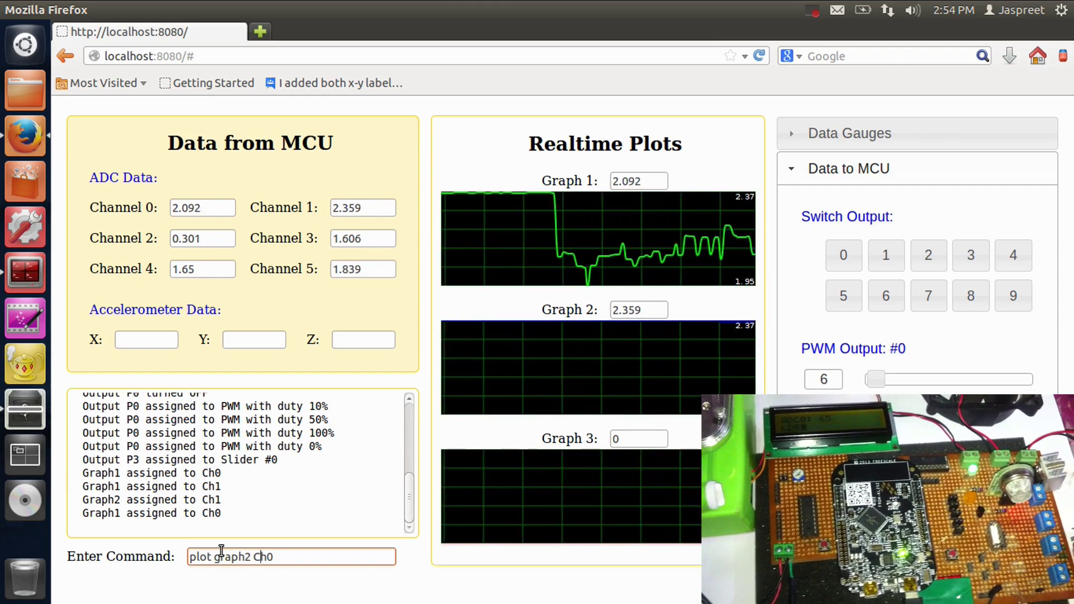
key(Return)
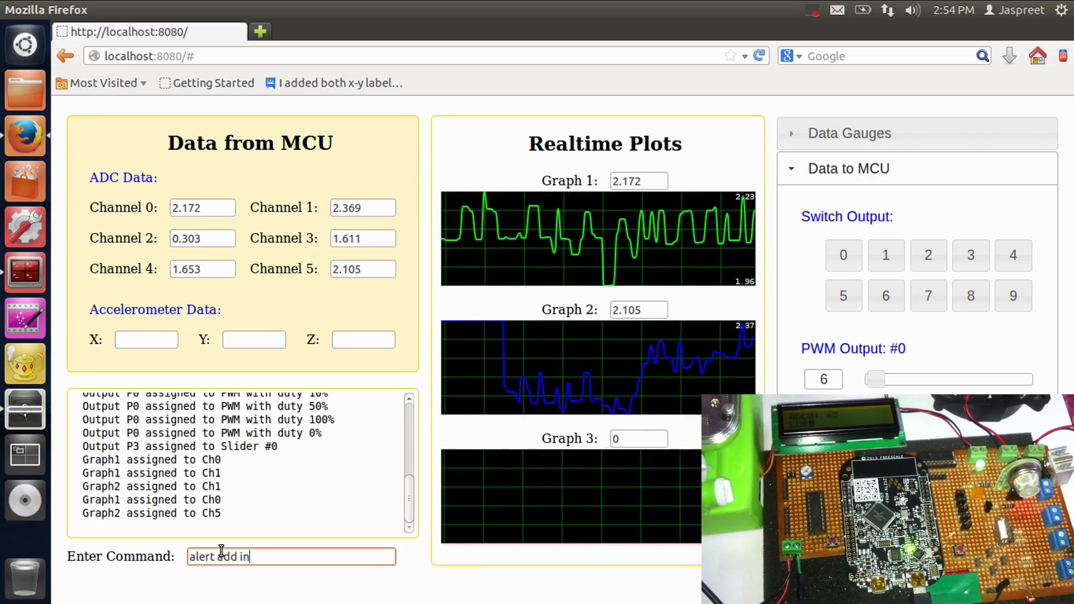
Step: Type 'alert add in:ch0 out:P3 min:1.1 max:3.3 alertMode:auto sMode:On', fixing a typo
key(BackSpace)
text(:ch0 out:P3 min:)
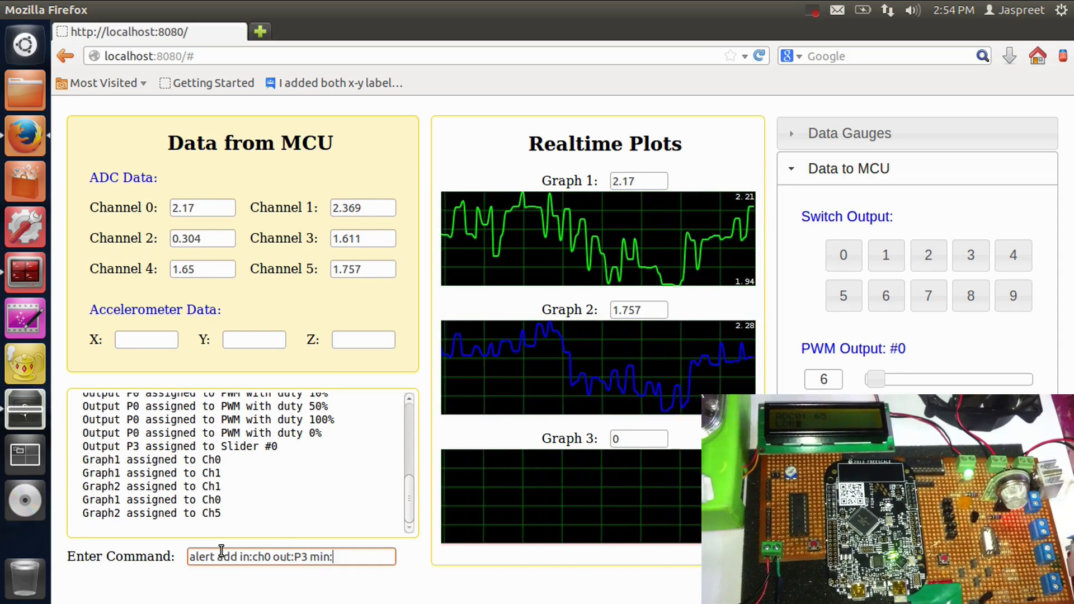
text(1.1 m)
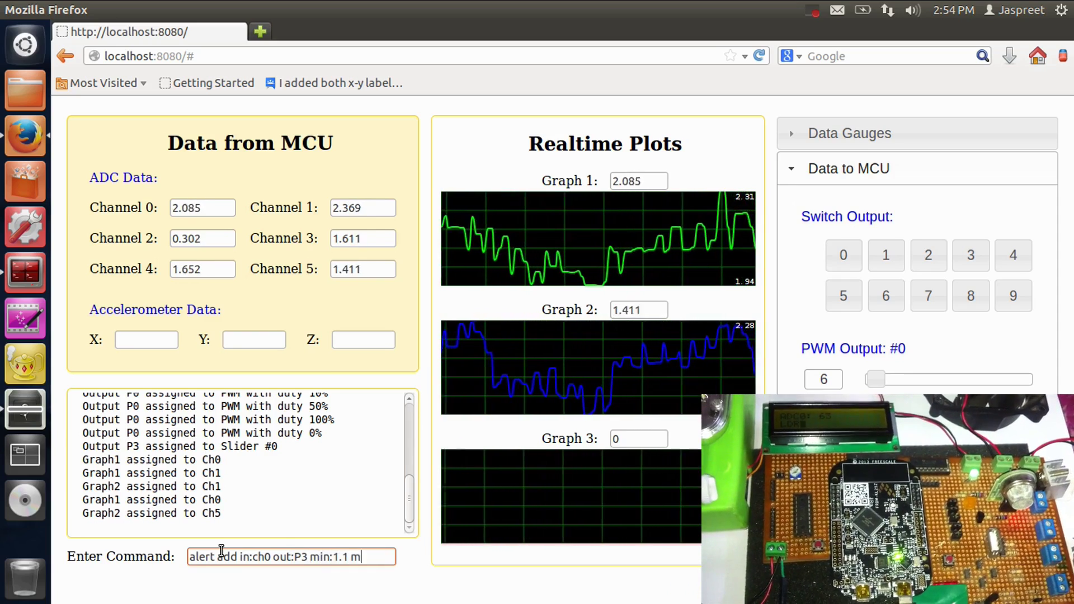
text(ax:3.)
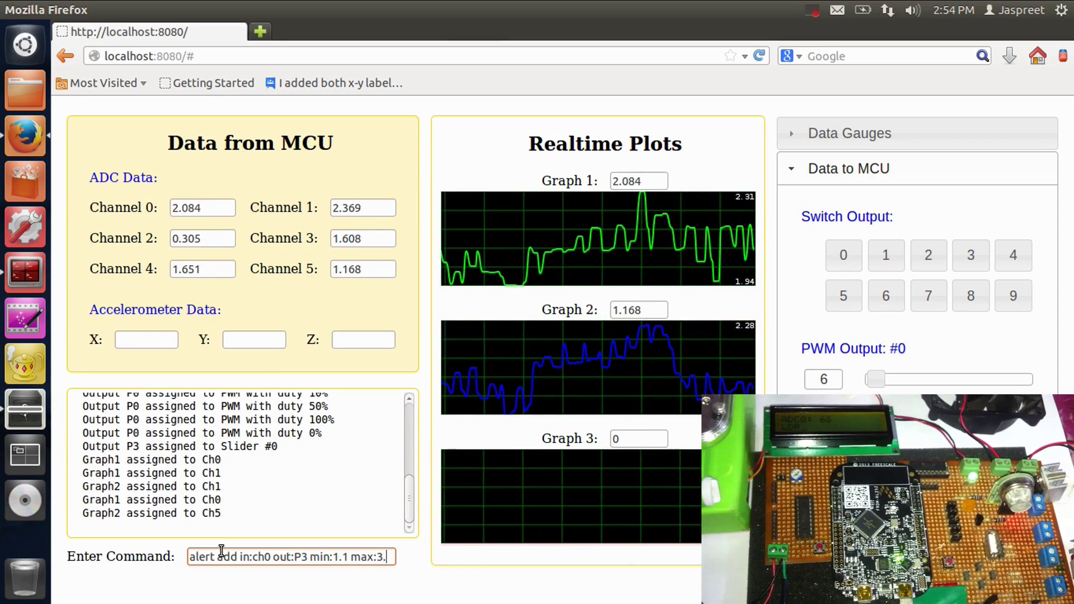
text(3 a)
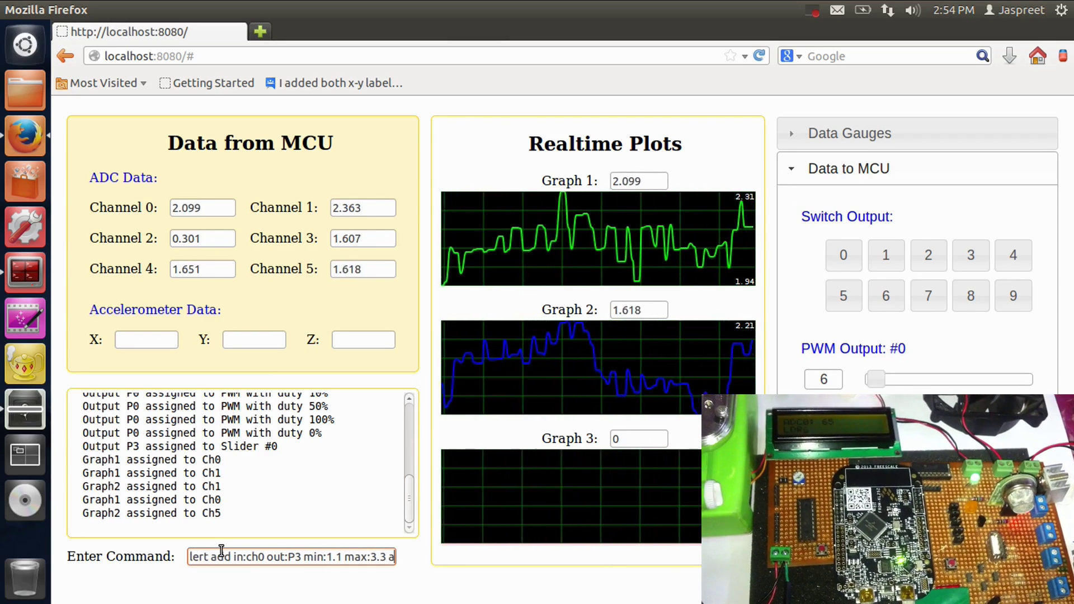
text(lert)
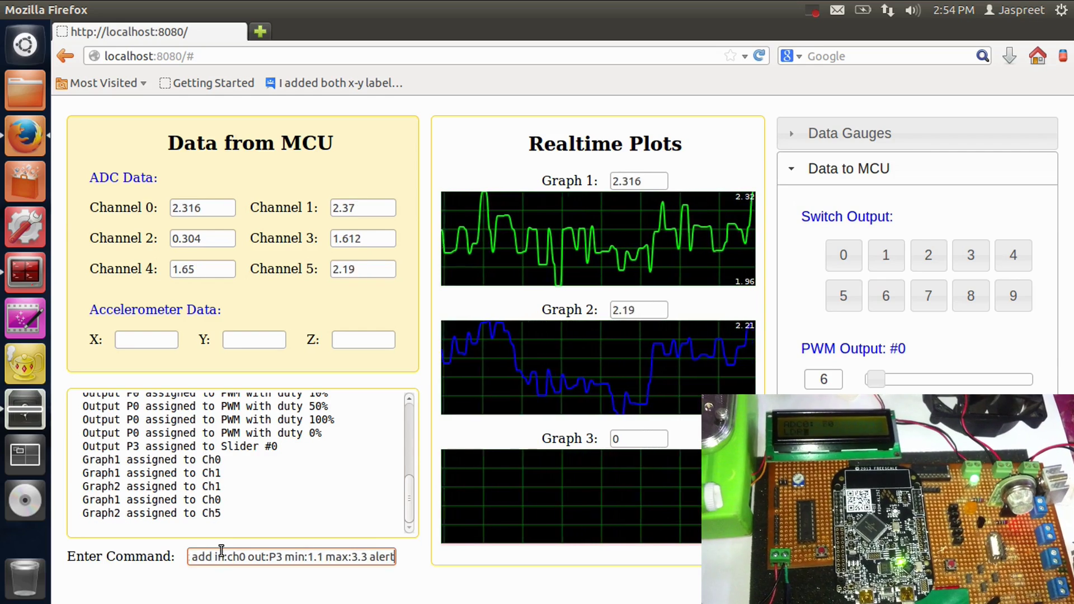
text(Mode:)
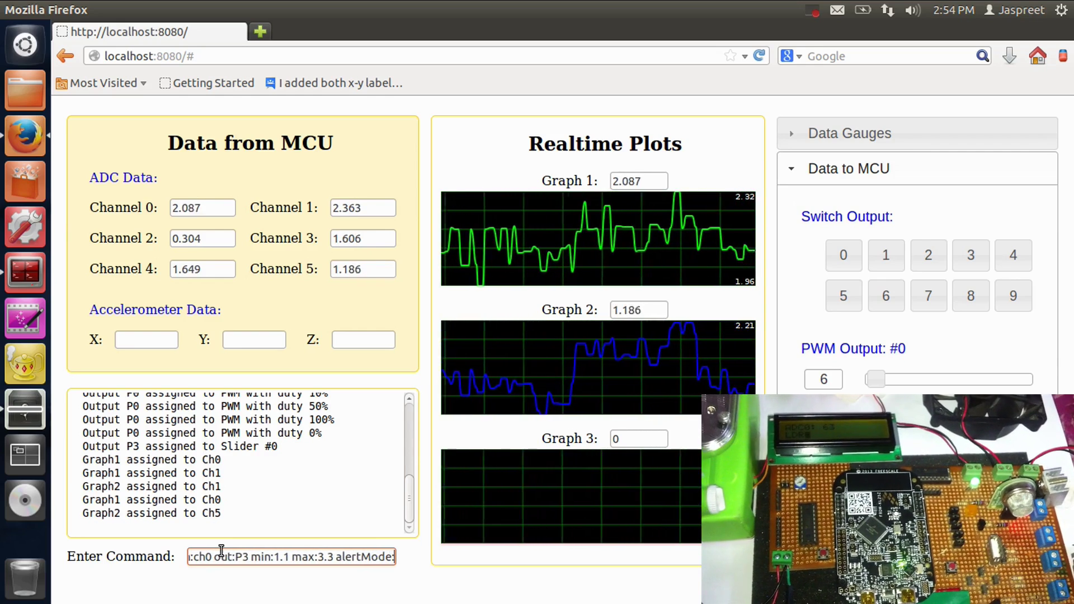
text(auto)
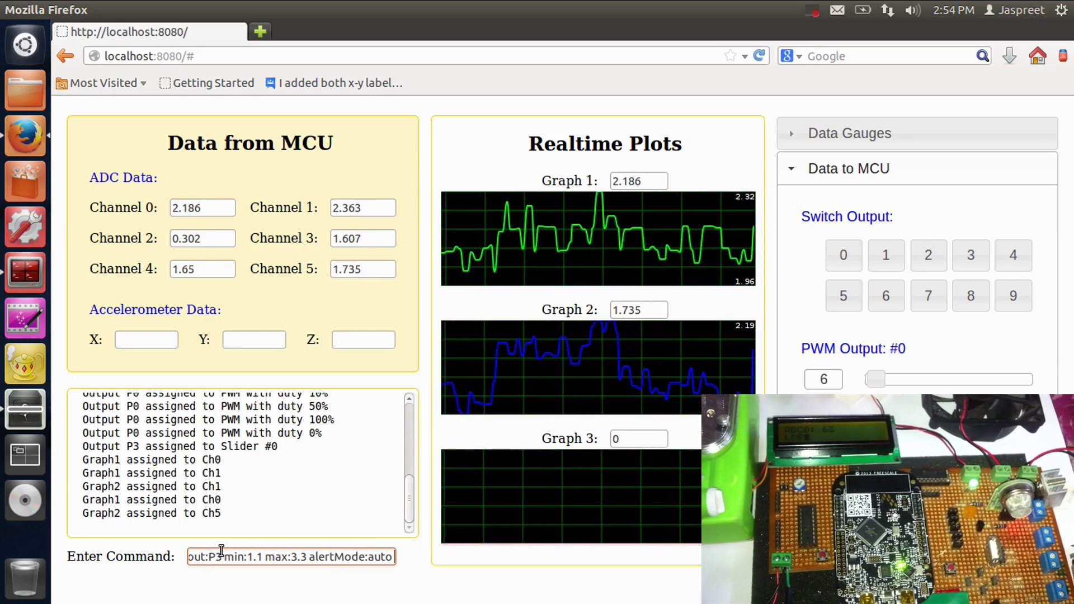
text( sM)
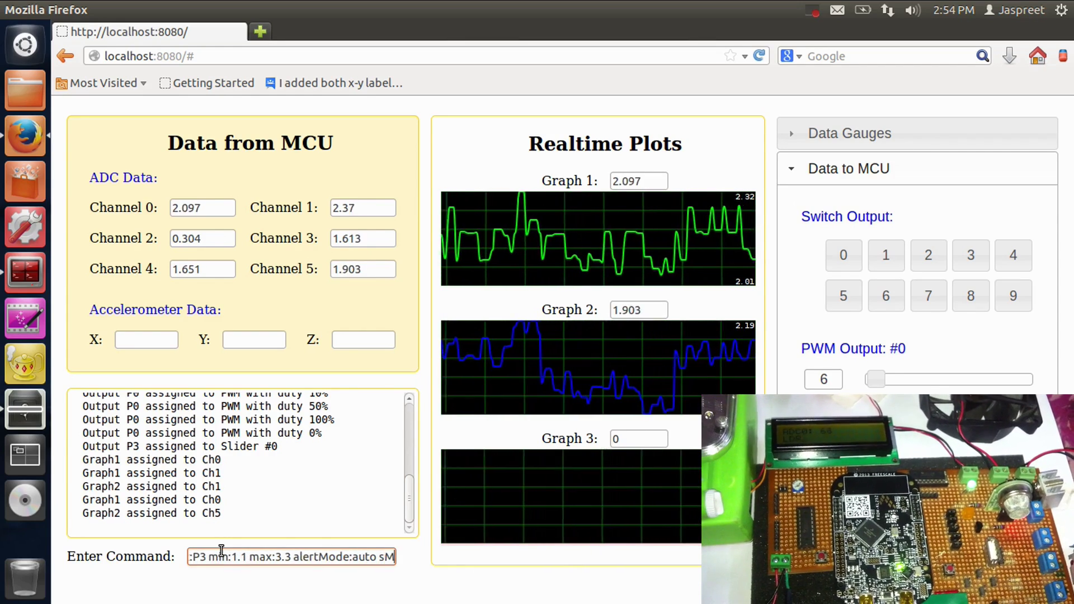
text(ode:)
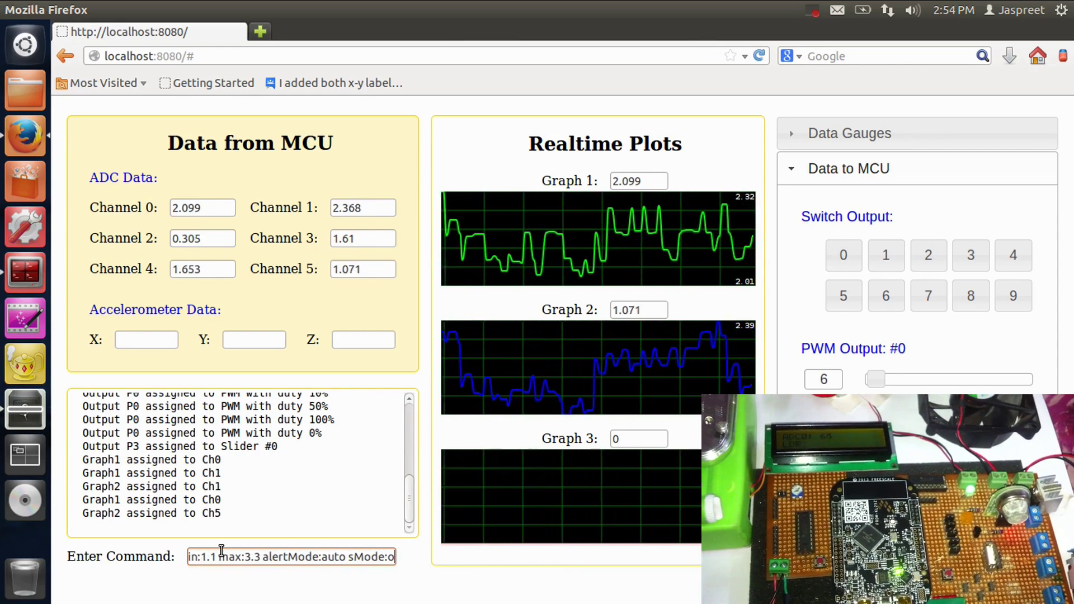
text(On)
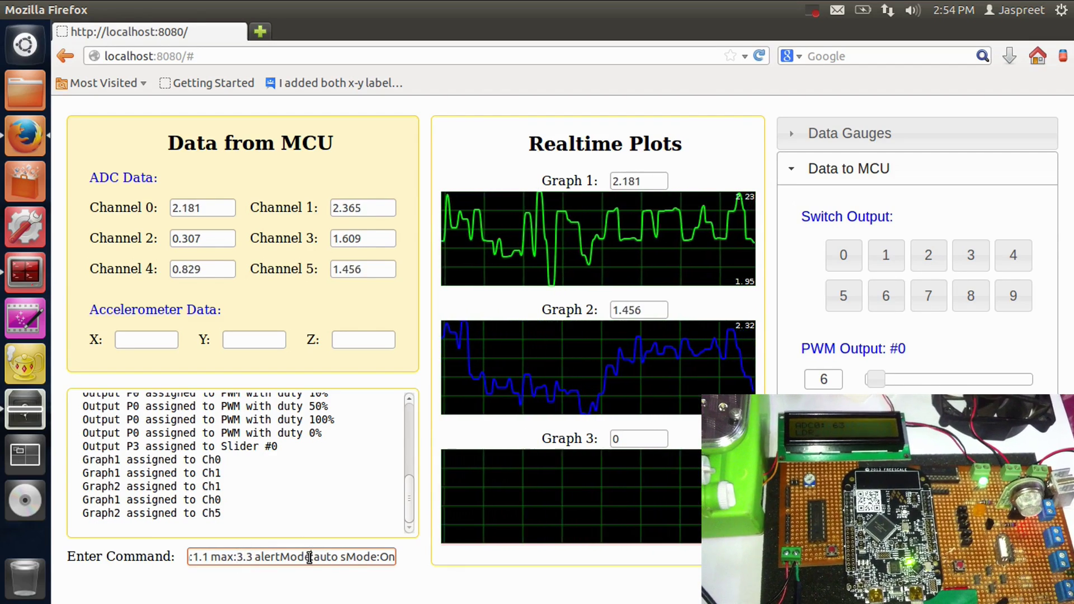
Step: Submit the alert linking channel 0 to output P3 over 1.1–3.3 in auto mode
click(310, 556)
key(Return)
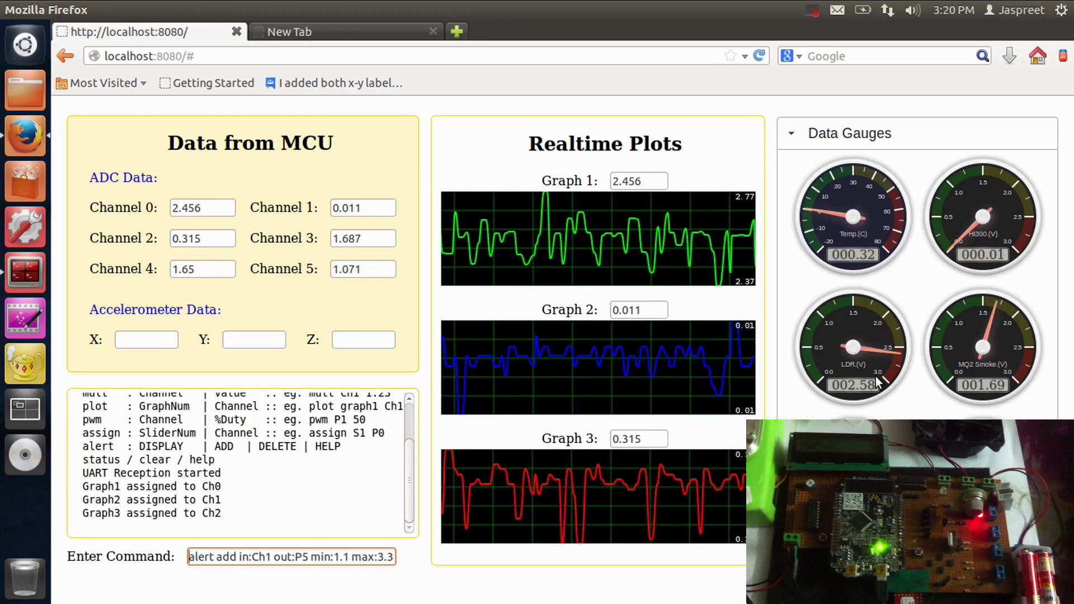
Step: Submit 'alert add in:Ch1 out:P5 min:1.1 max:3.3' so P5 toggles as Ch1 leaves range
click(310, 556)
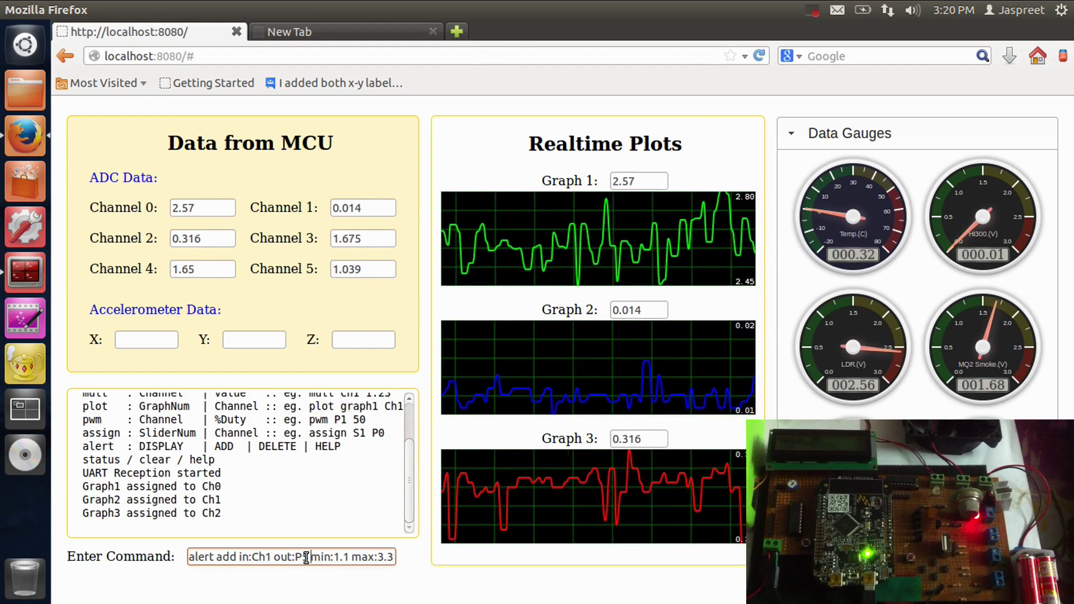
key(Return)
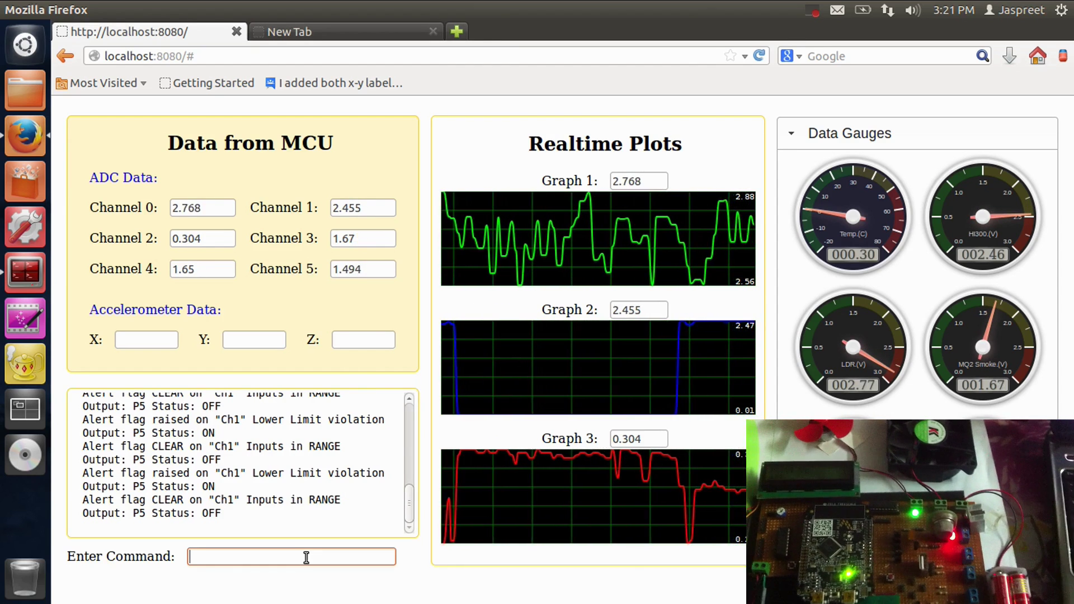
Step: Recall the previous alert command, change its output from P5 to P3, and submit it
text(alert add in:Ch1 out:P5 min:1.1 max:3.3)
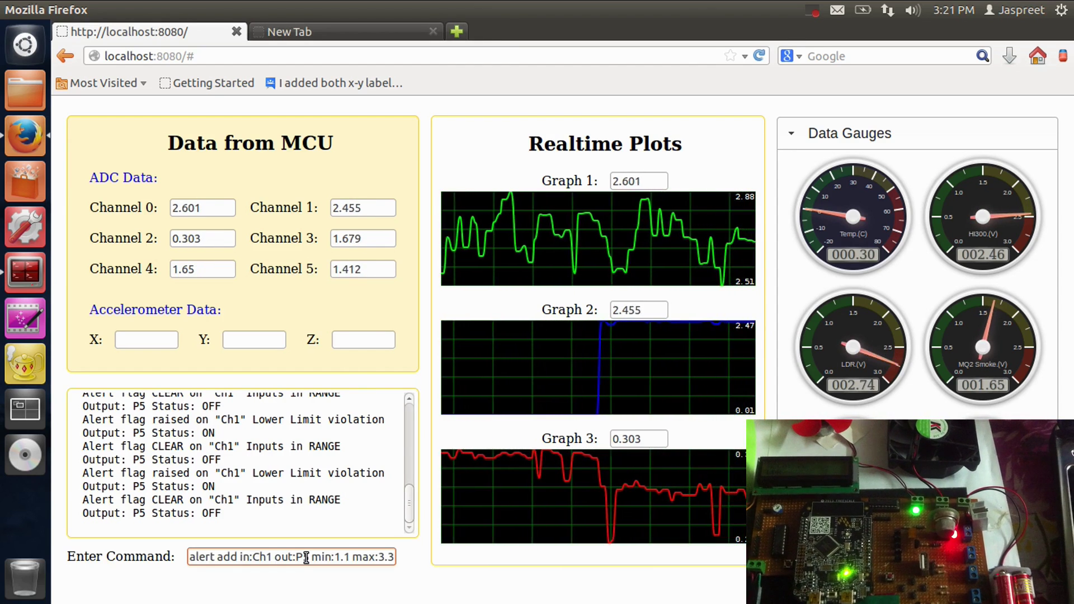
text(sMode:ON alertMode:aut)
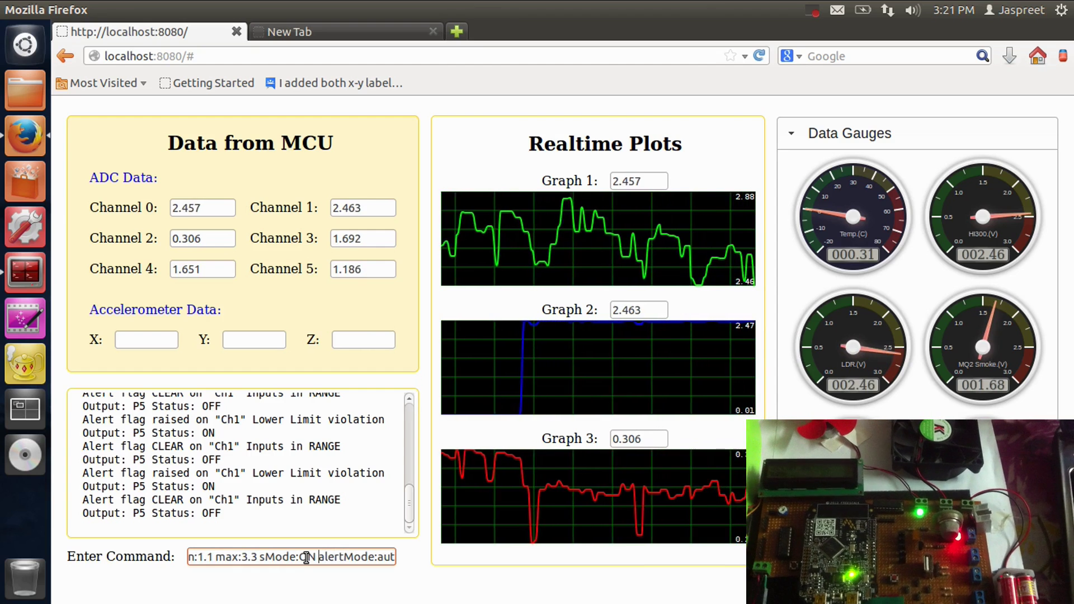
key(Left)
key(Left)
key(Left)
key(Left)
key(Left)
key(Left)
key(Left)
key(Left)
key(Left)
key(Left)
key(Left)
key(Left)
key(Left)
key(Left)
key(Left)
key(Left)
key(Left)
key(Left)
key(Left)
key(Left)
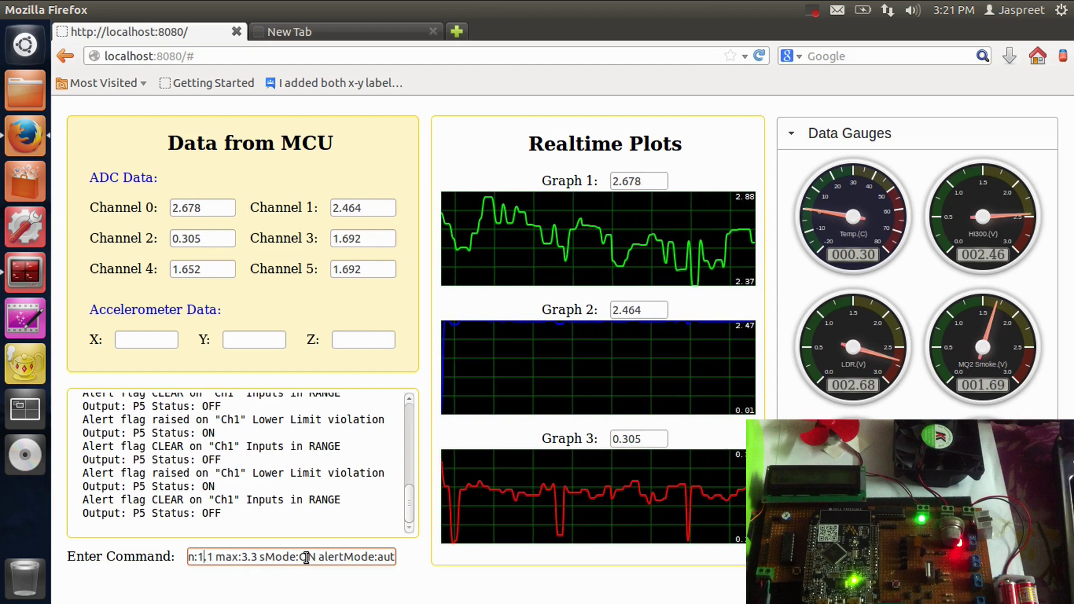
key(Left)
key(Left)
key(Left)
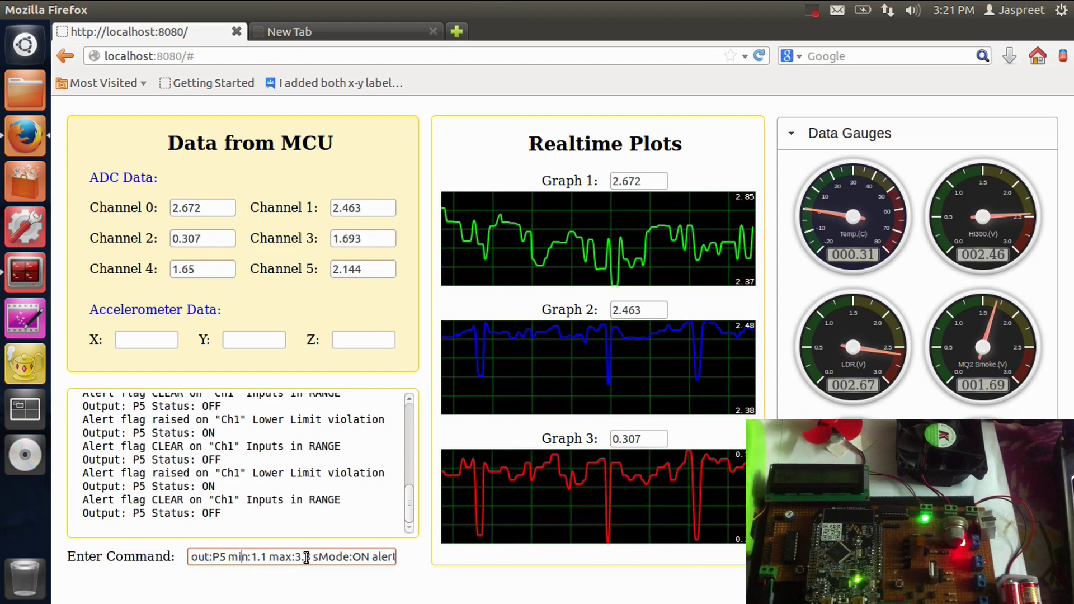
key(Left)
key(Left)
key(Left)
key(BackSpace)
text(3)
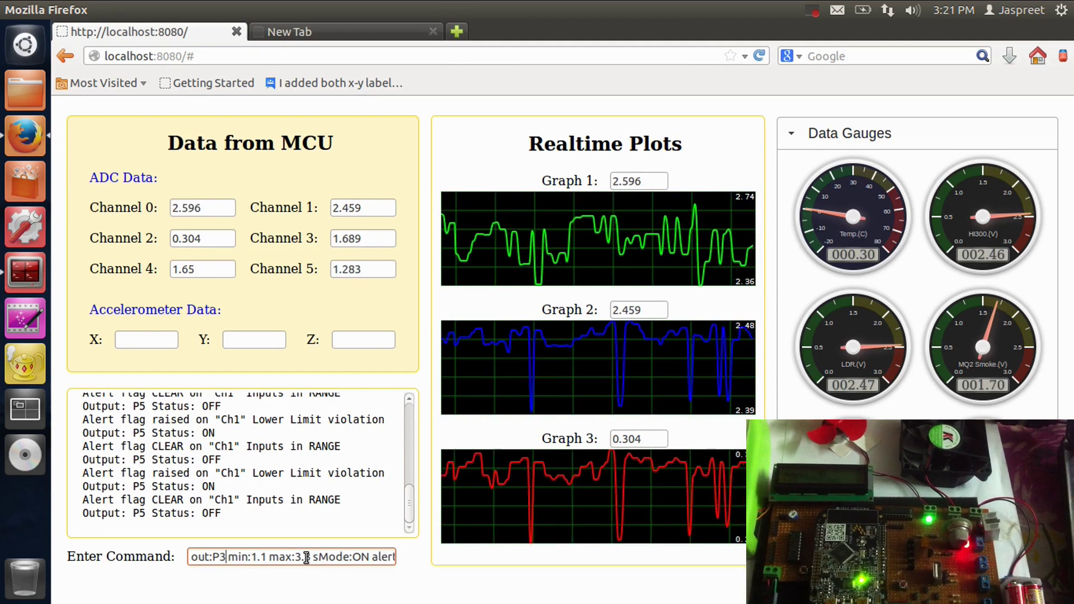
key(Return)
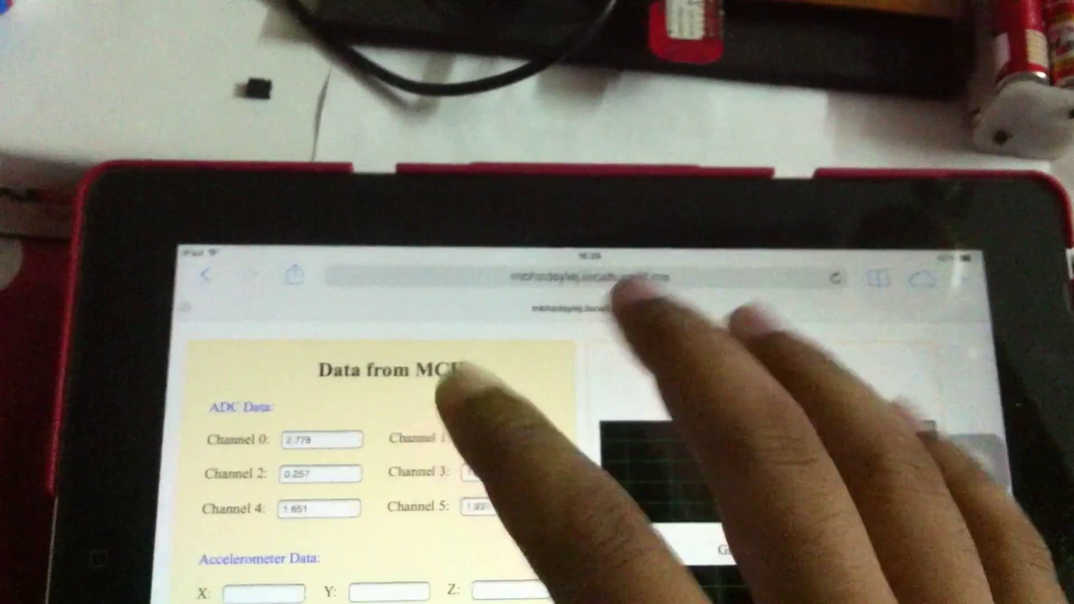
Step: Scroll through the tunnelled dashboard's live ADC readings, then leave Safari for the iPad home screen
scroll(643, 391, down, 5)
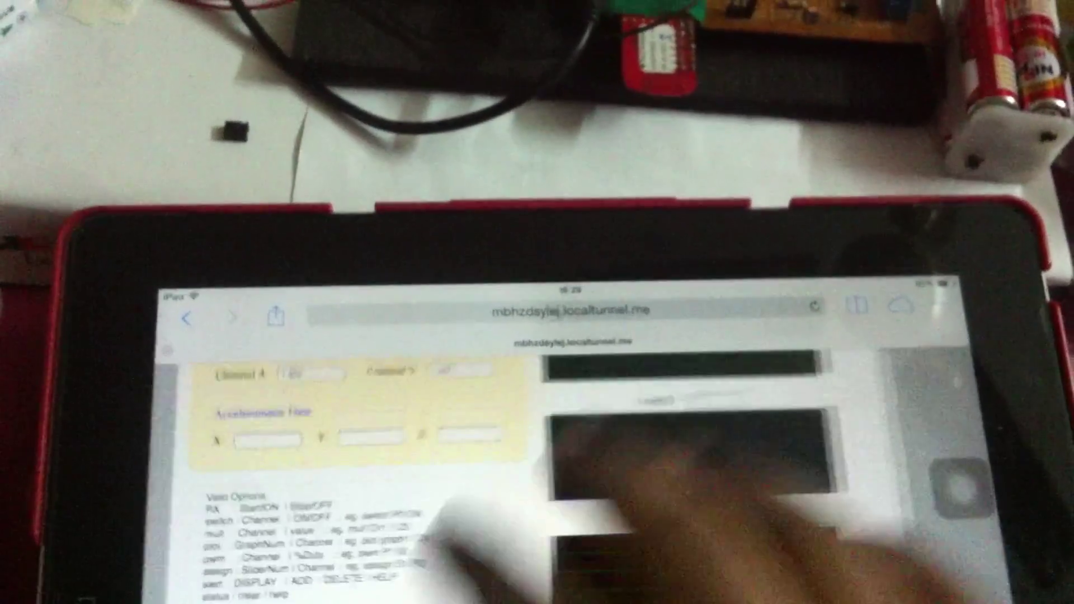
drag(644, 402, 716, 481)
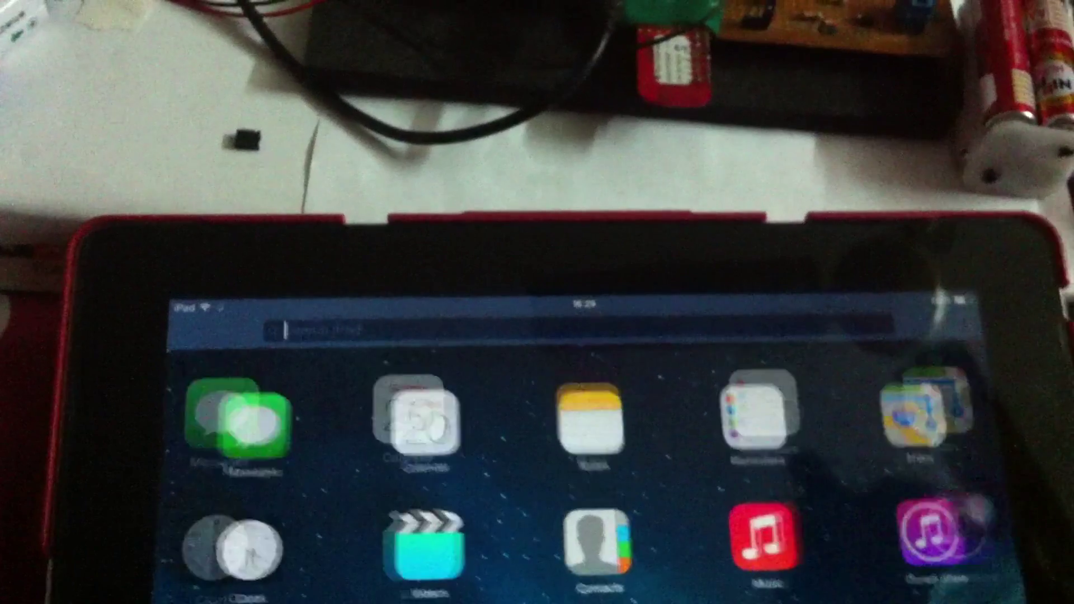